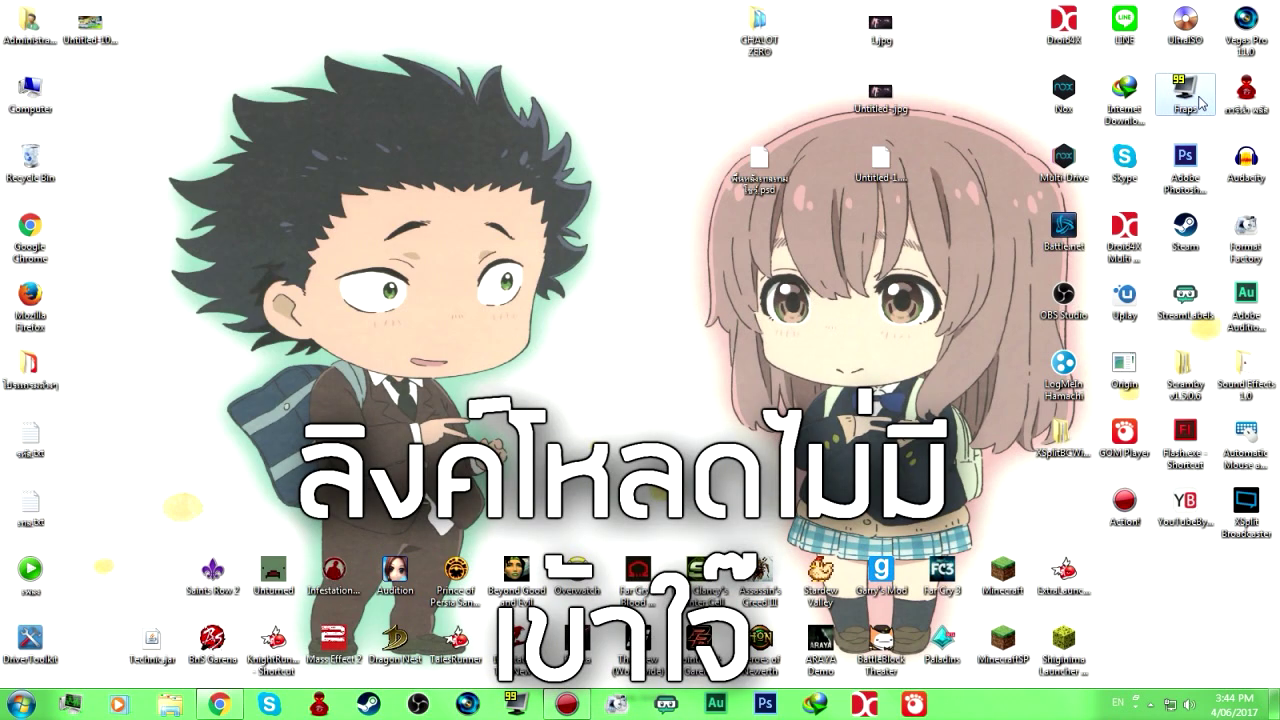
Open Fraps, review its movie capture settings, and close the program
double_click(1190, 92)
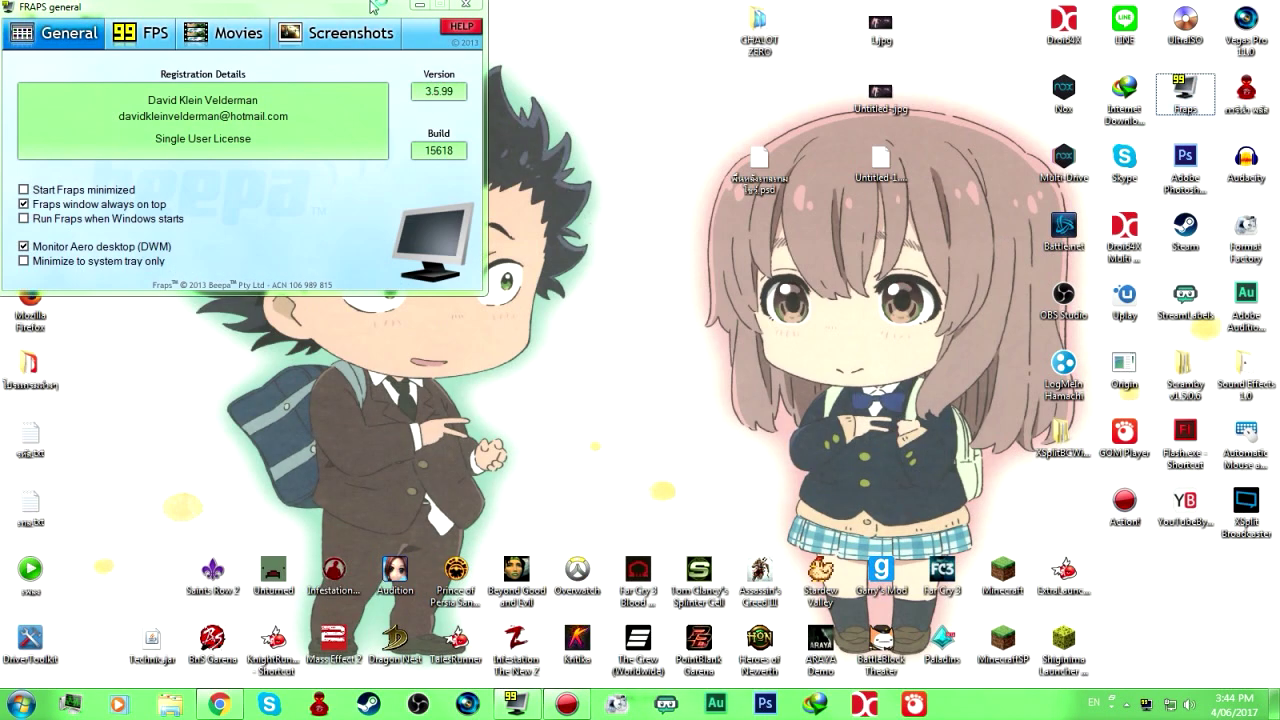
click(150, 33)
click(200, 35)
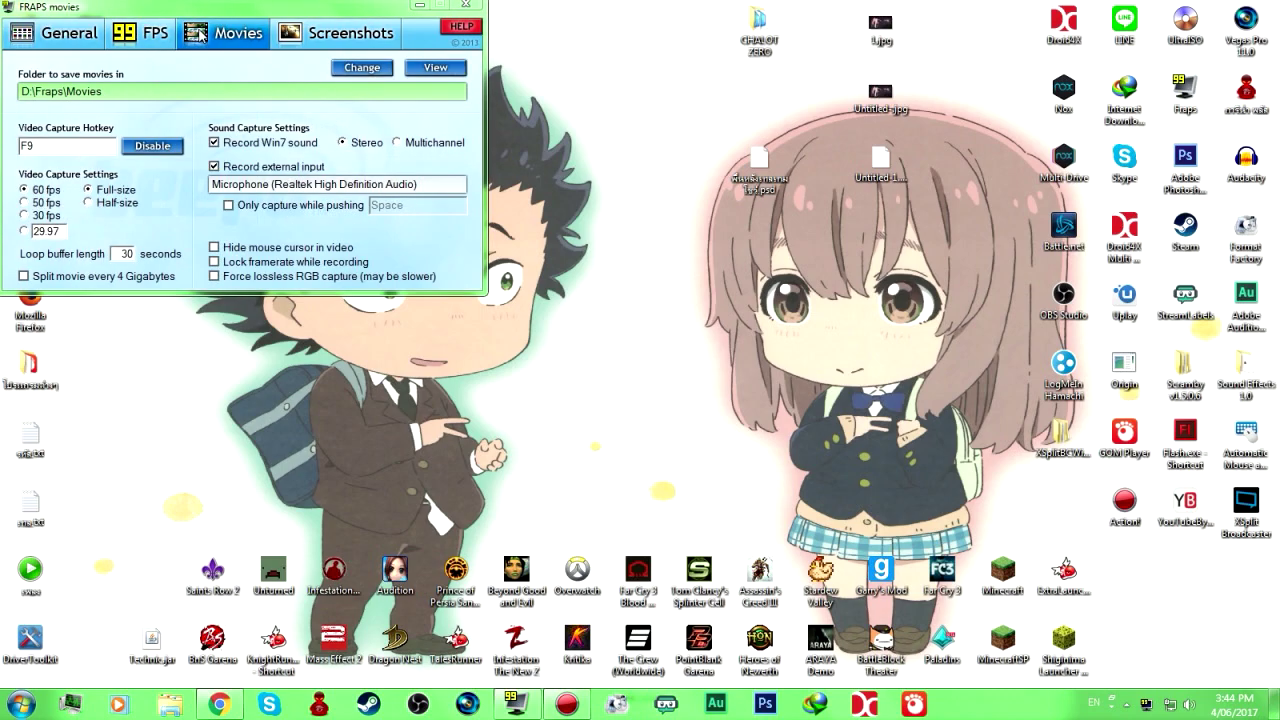
drag(273, 12, 500, 185)
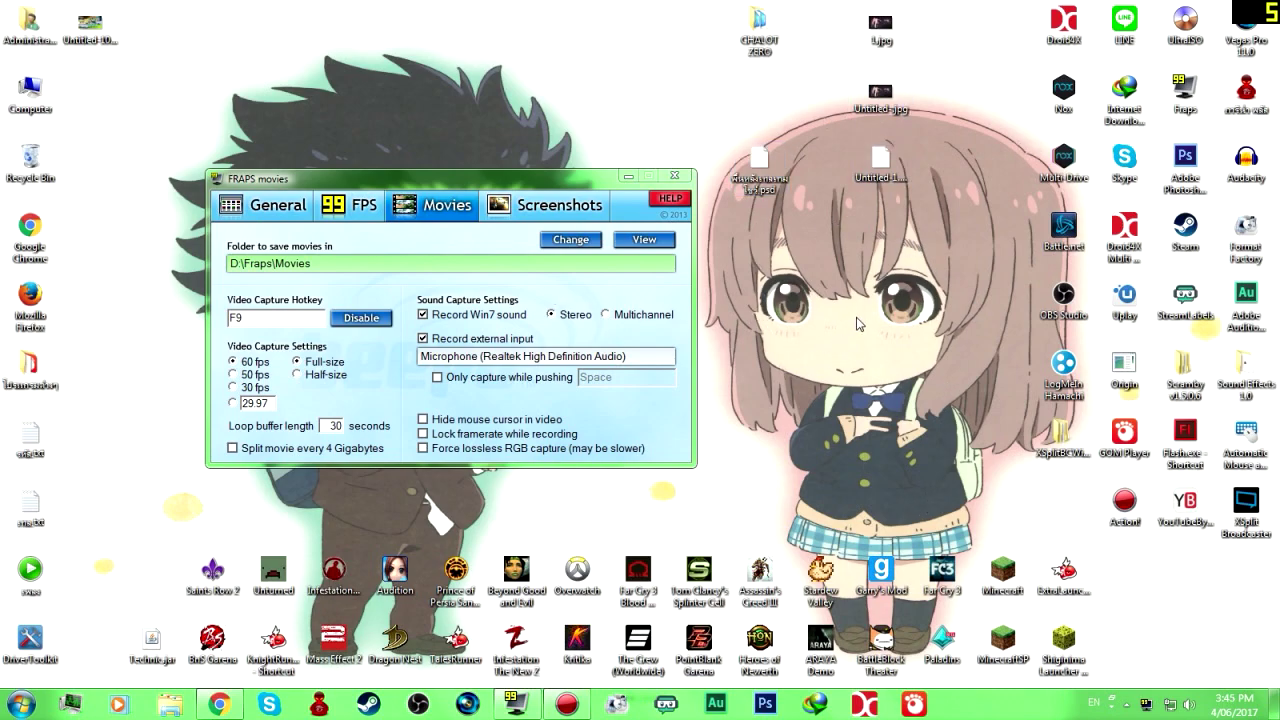
click(290, 208)
click(418, 212)
drag(530, 180, 675, 148)
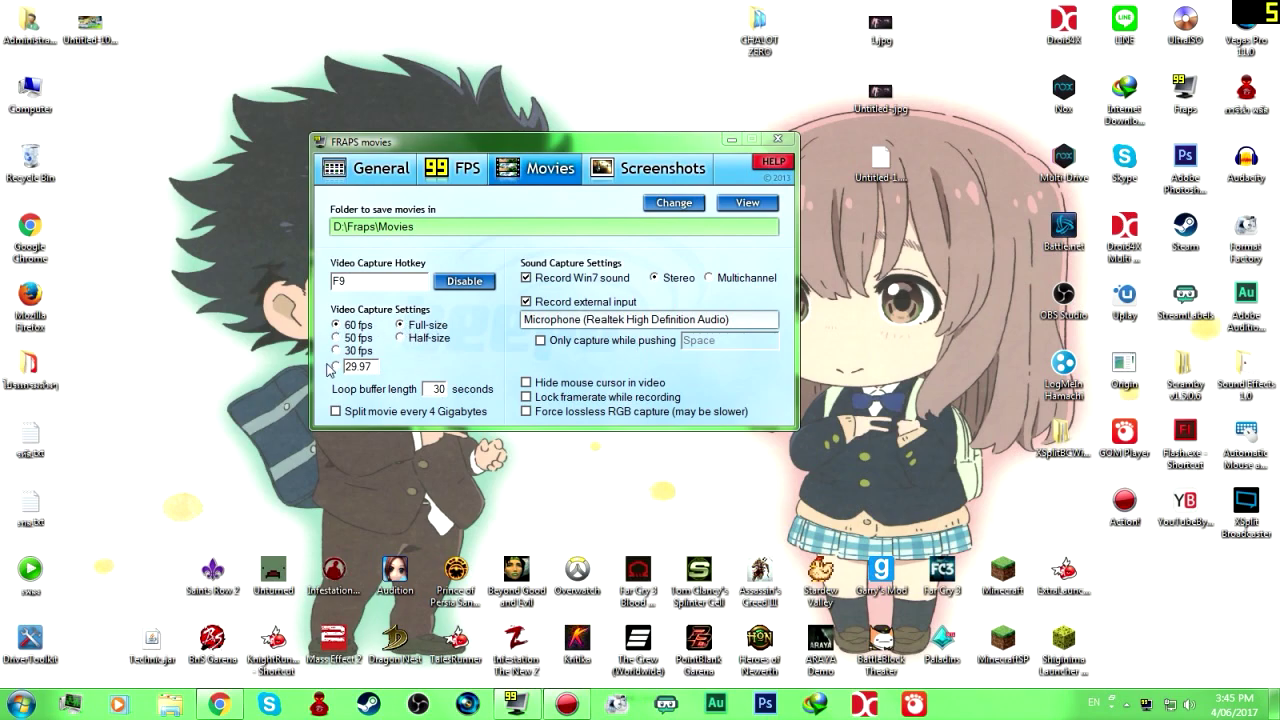
drag(641, 148, 401, 86)
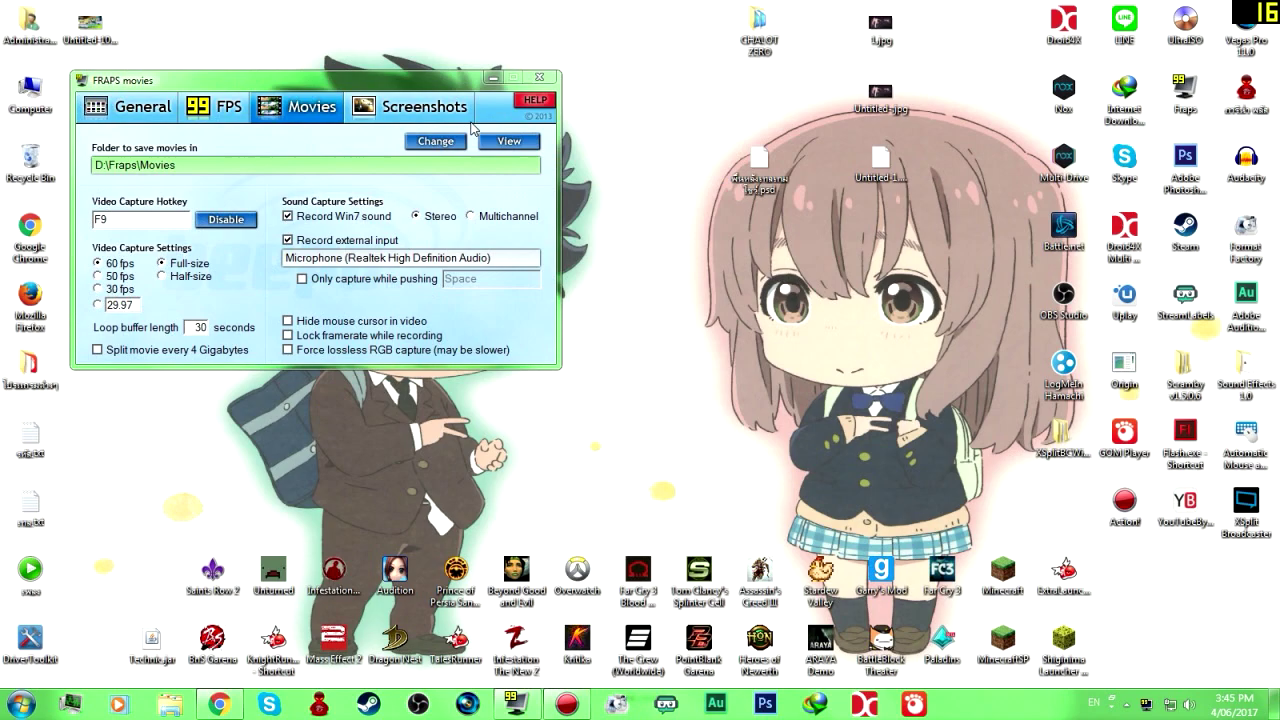
click(539, 77)
click(706, 404)
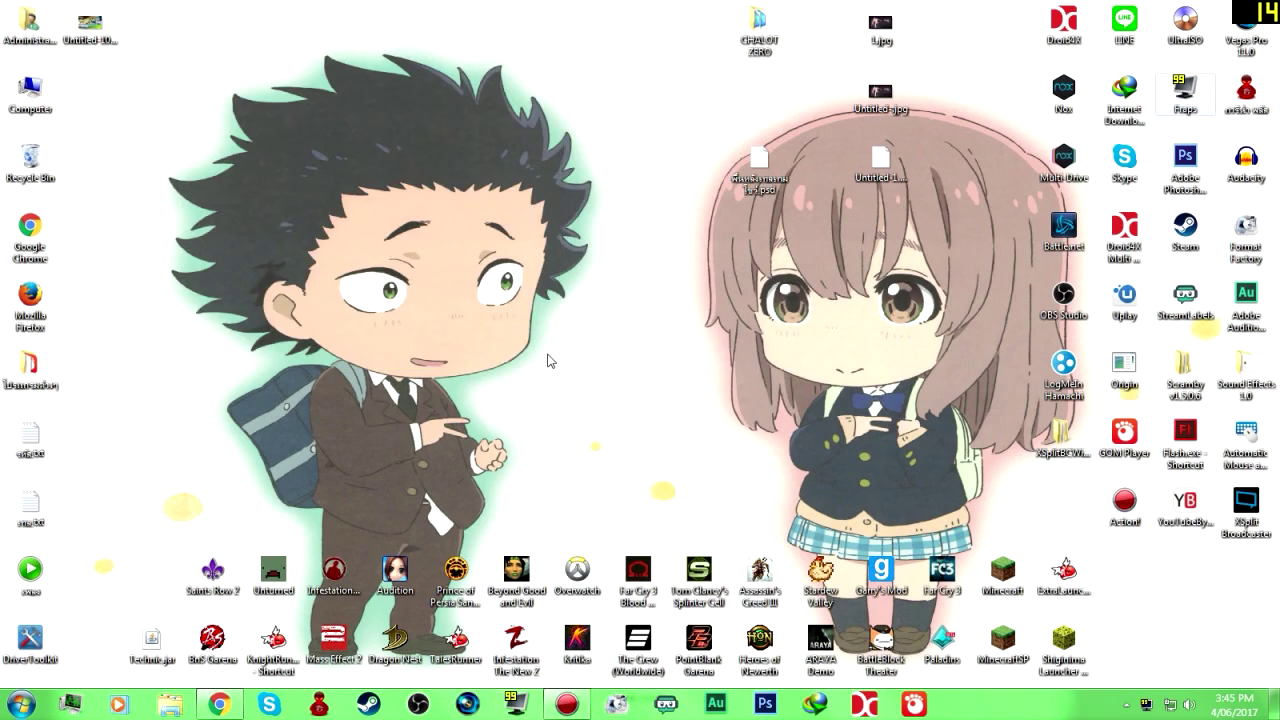
click(517, 704)
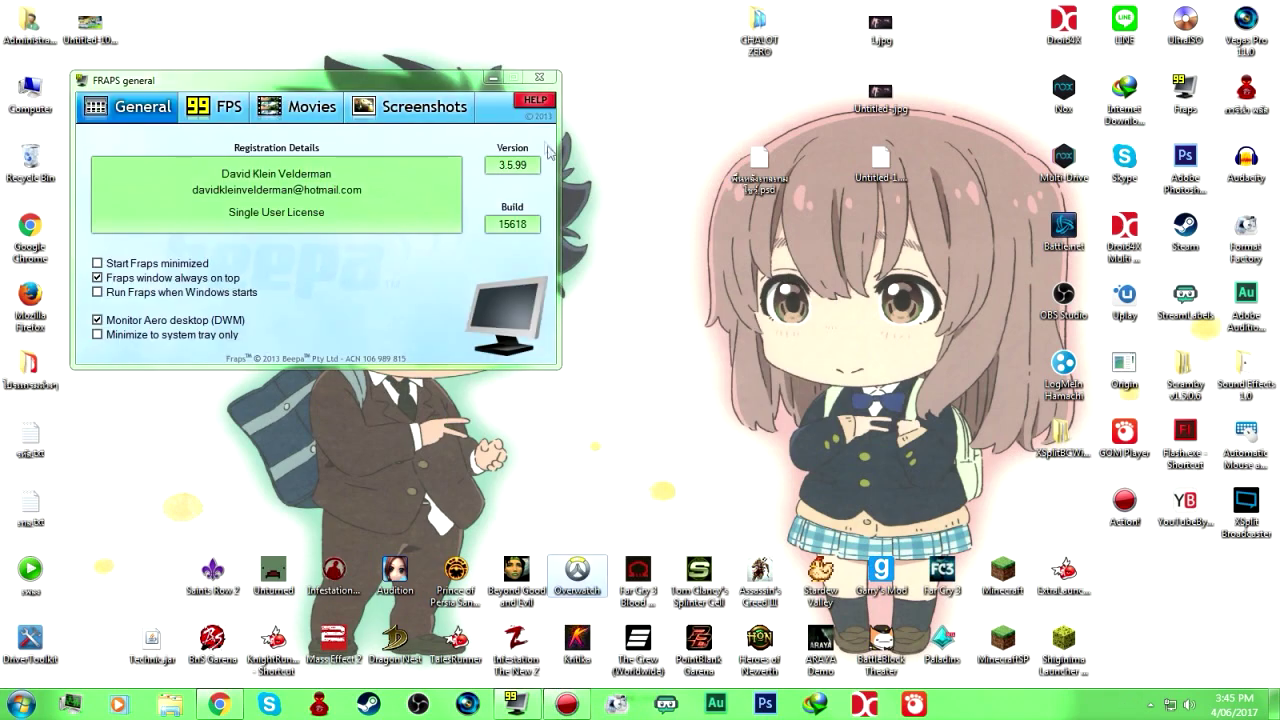
click(539, 77)
click(706, 404)
Switch to Action! and examine its video recording, audio, HUD and other general settings, and put its window away
click(567, 704)
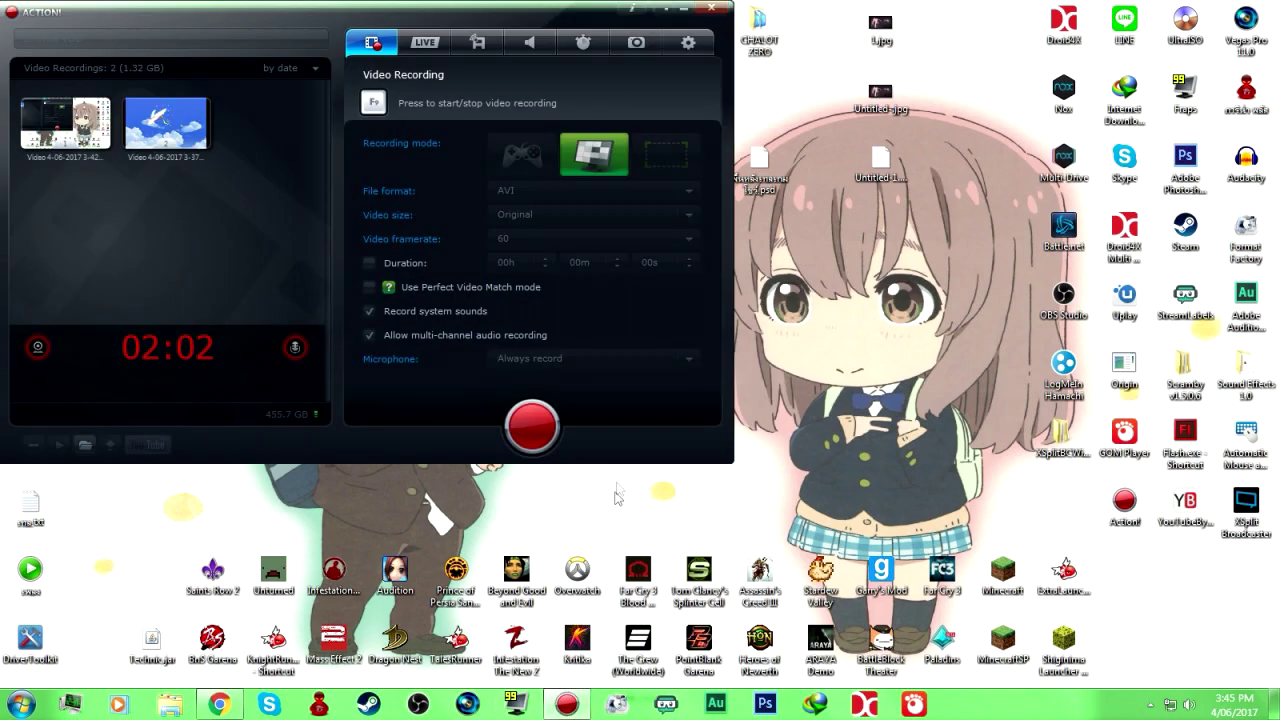
drag(500, 22, 535, 96)
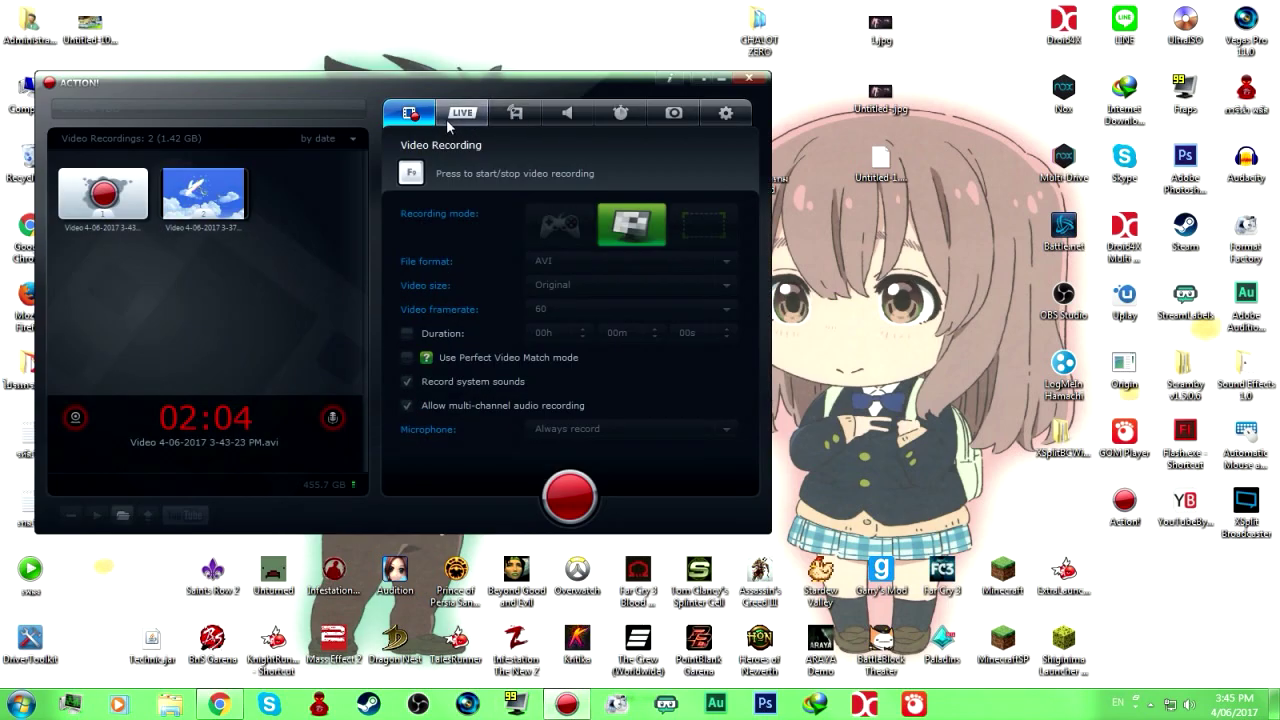
click(726, 112)
click(570, 179)
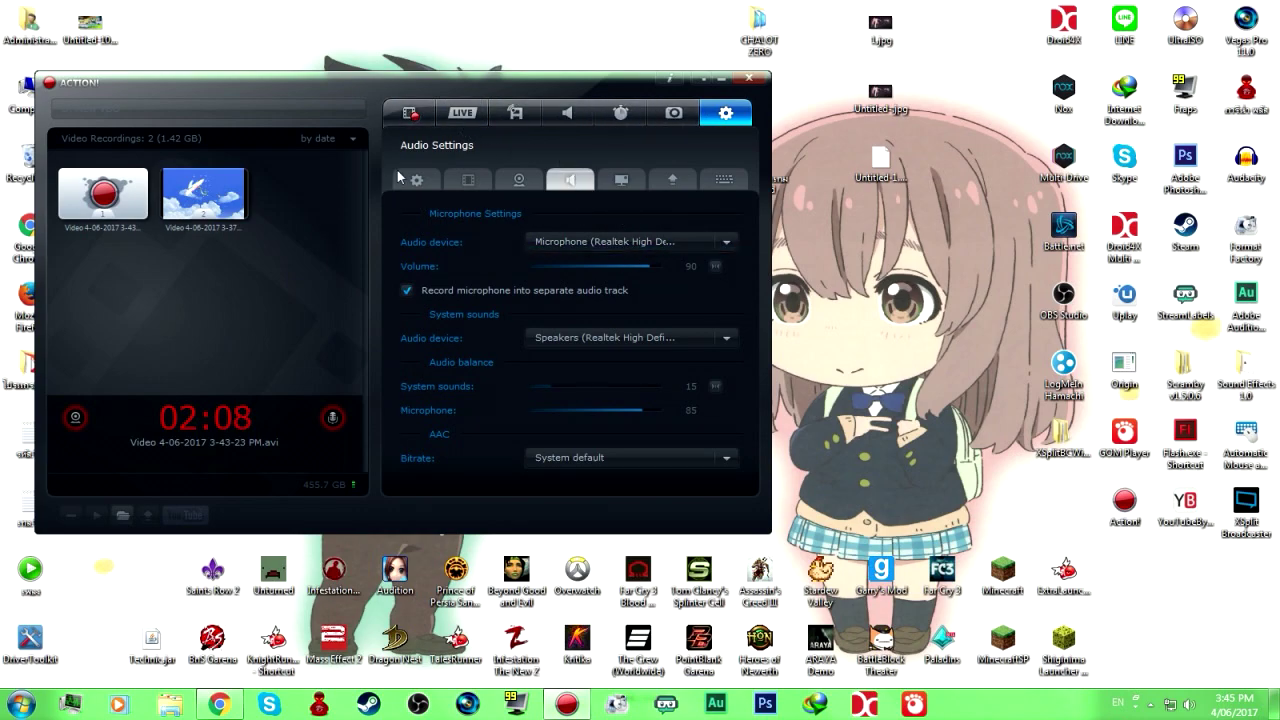
click(519, 179)
click(570, 179)
click(672, 179)
click(628, 179)
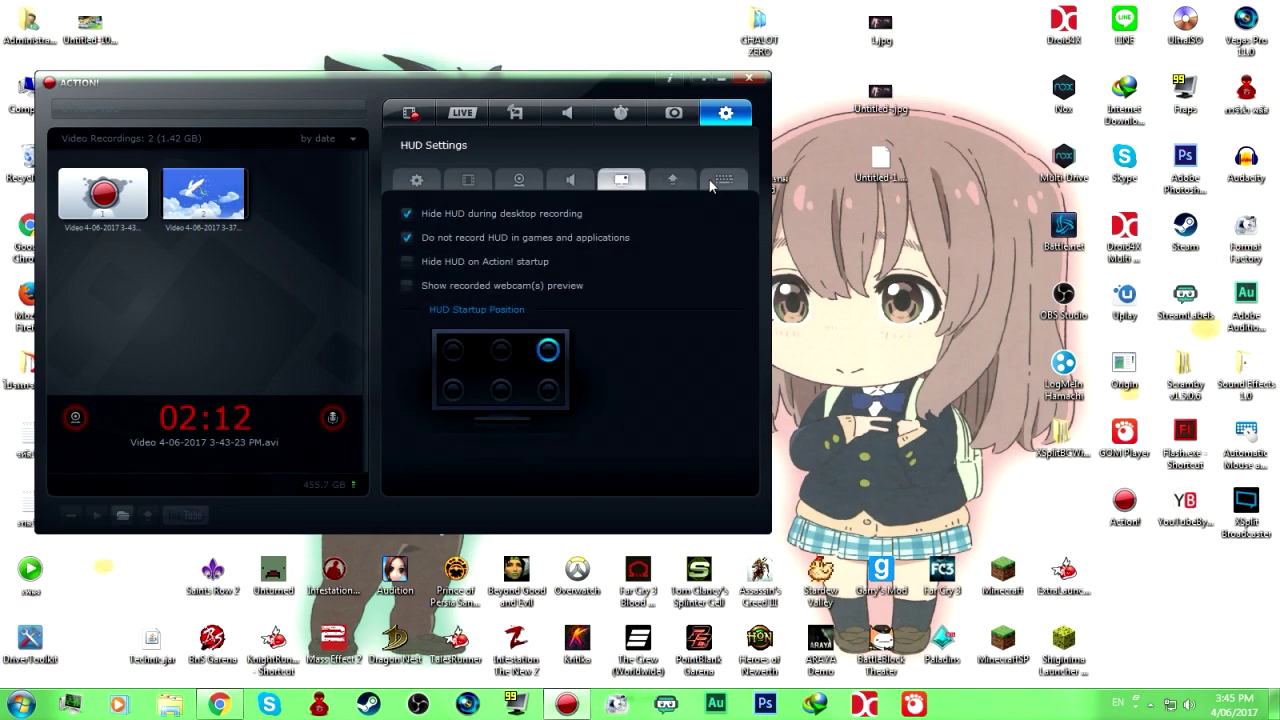
click(722, 180)
click(411, 116)
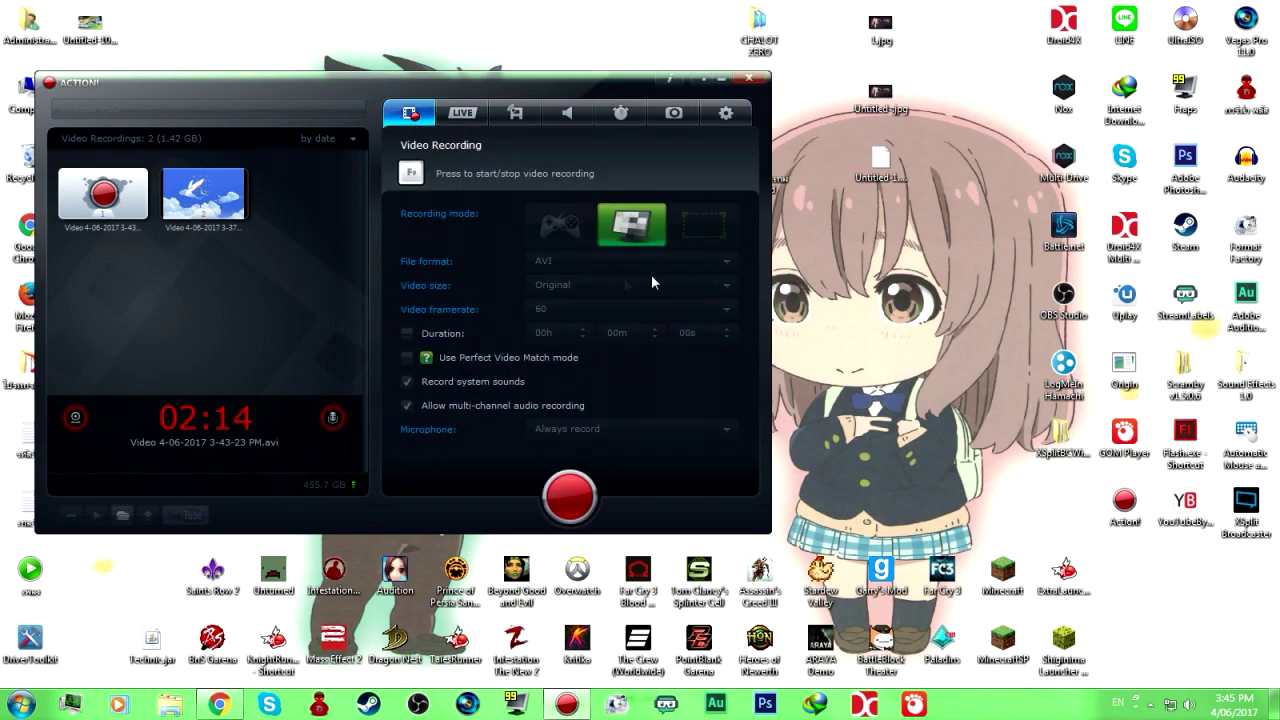
click(719, 80)
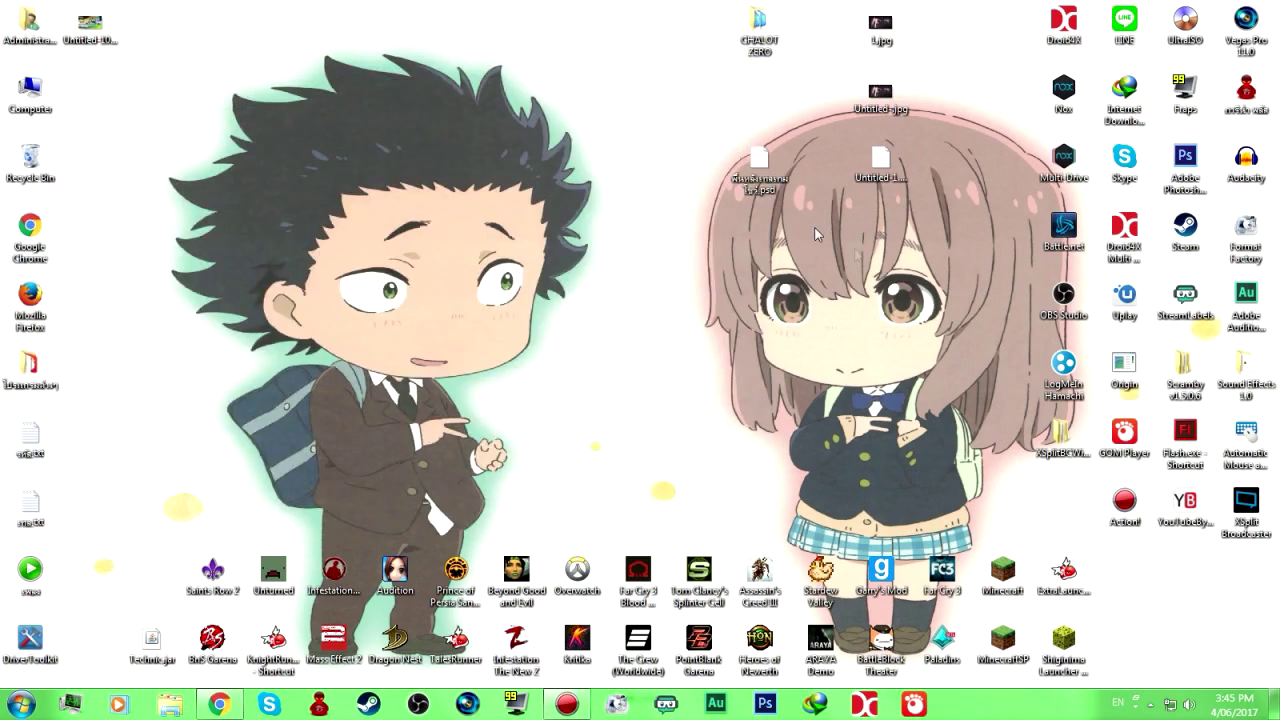
Open OBS Studio and bring its window in front of the running Tales Runner game
double_click(1066, 298)
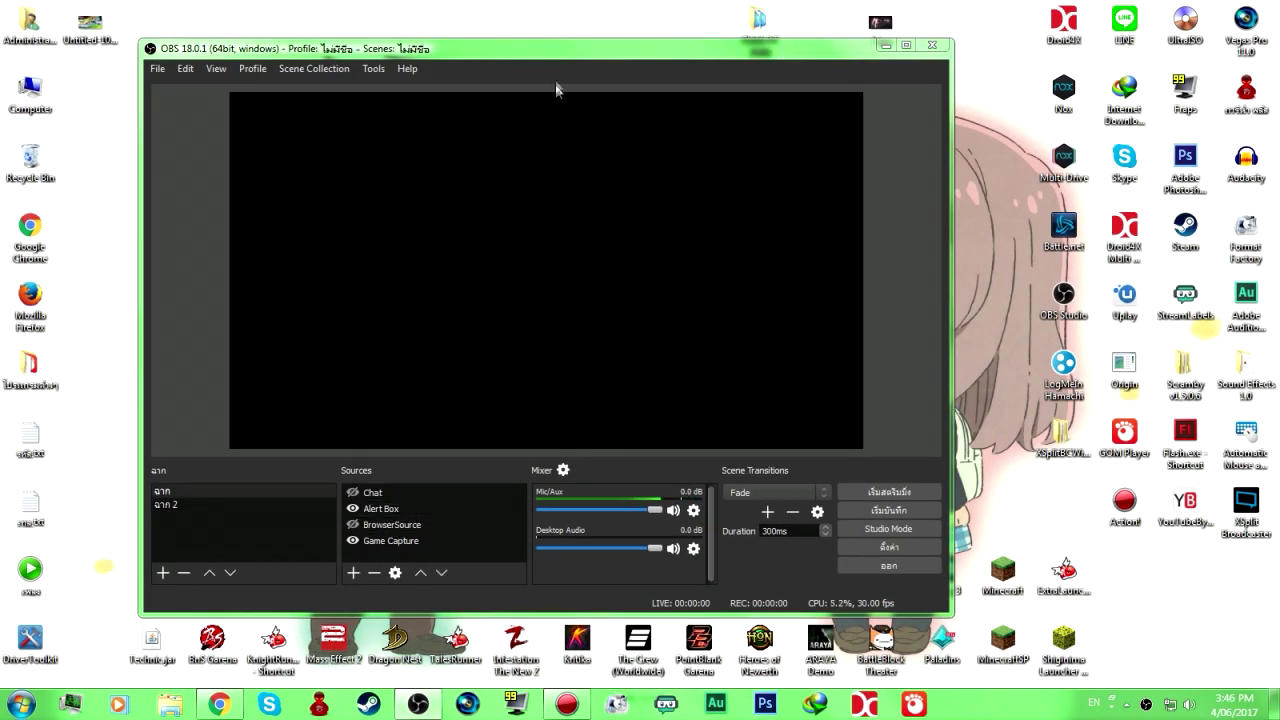
drag(556, 49, 423, 17)
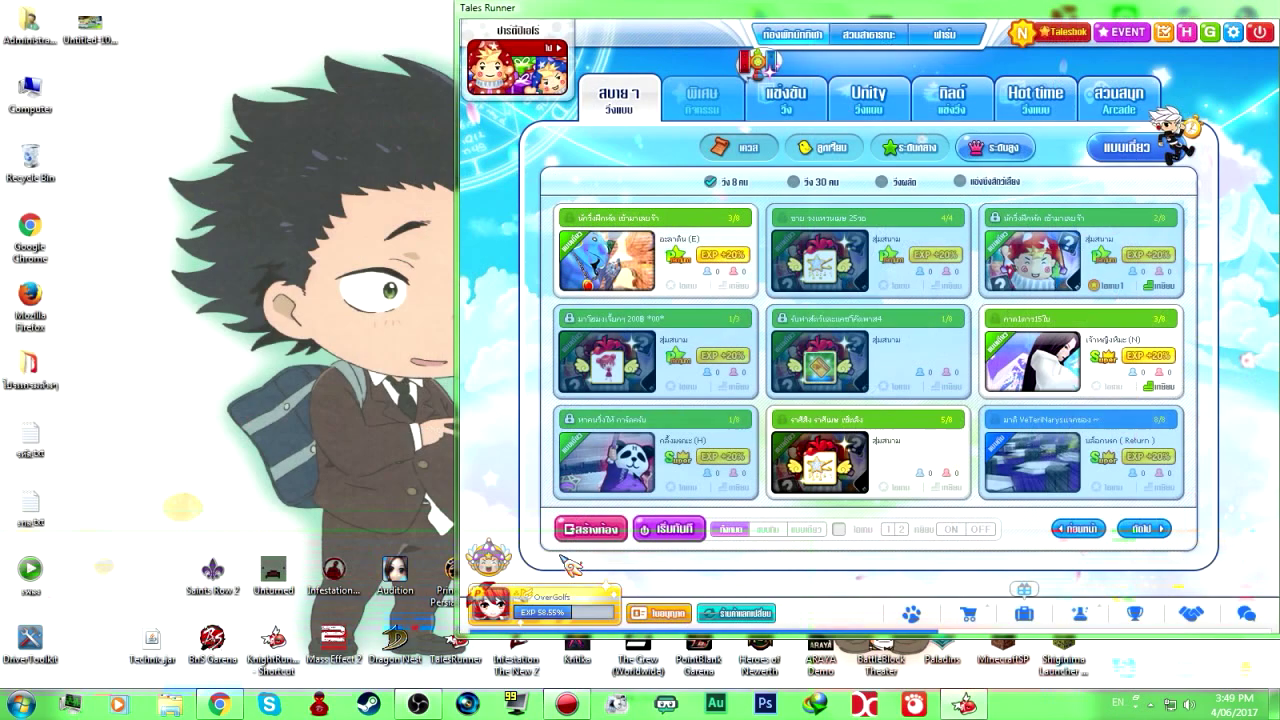
click(418, 704)
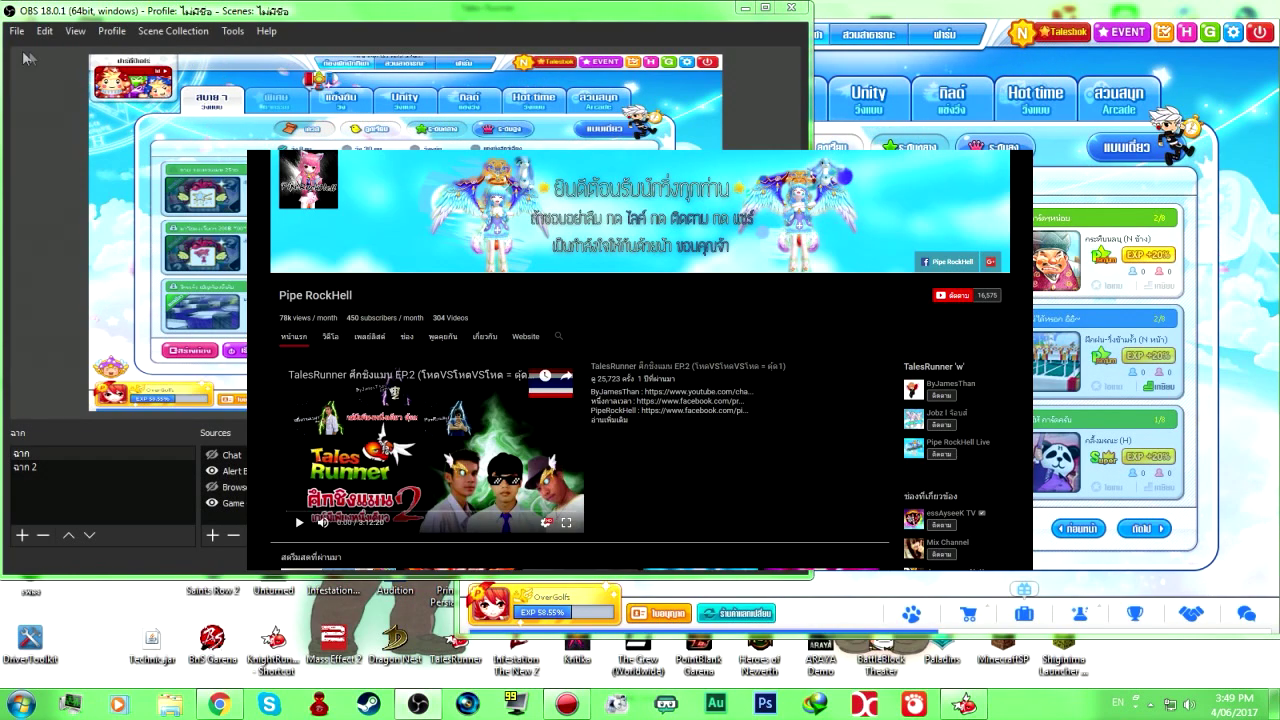
Look over the source editing options and the game capture preview in OBS Studio, and close its window
click(44, 31)
mouse_move(73, 31)
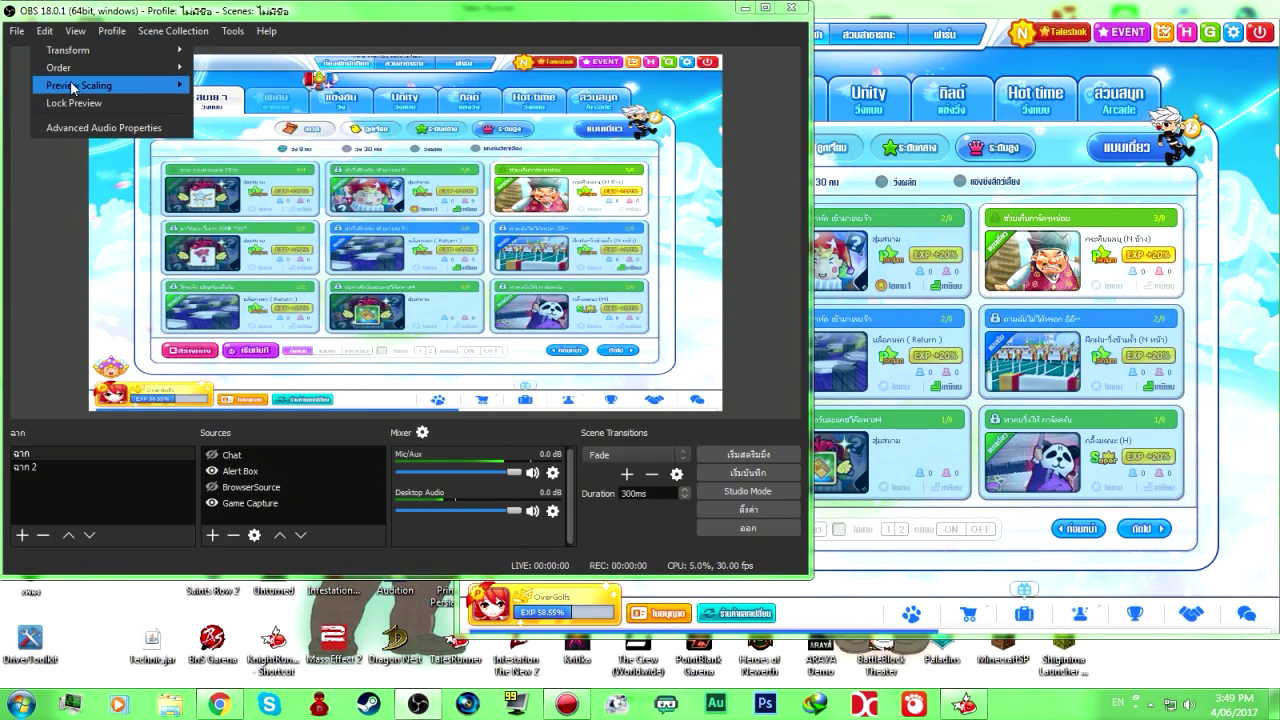
mouse_move(68, 50)
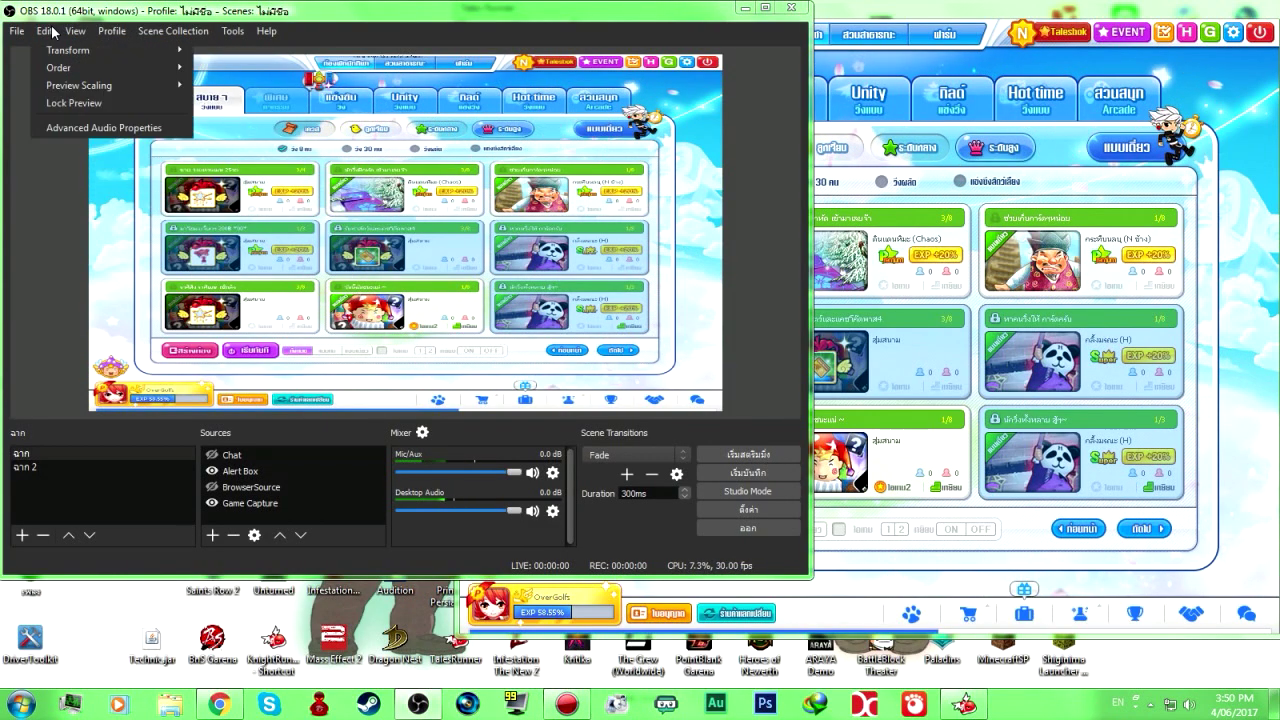
click(640, 220)
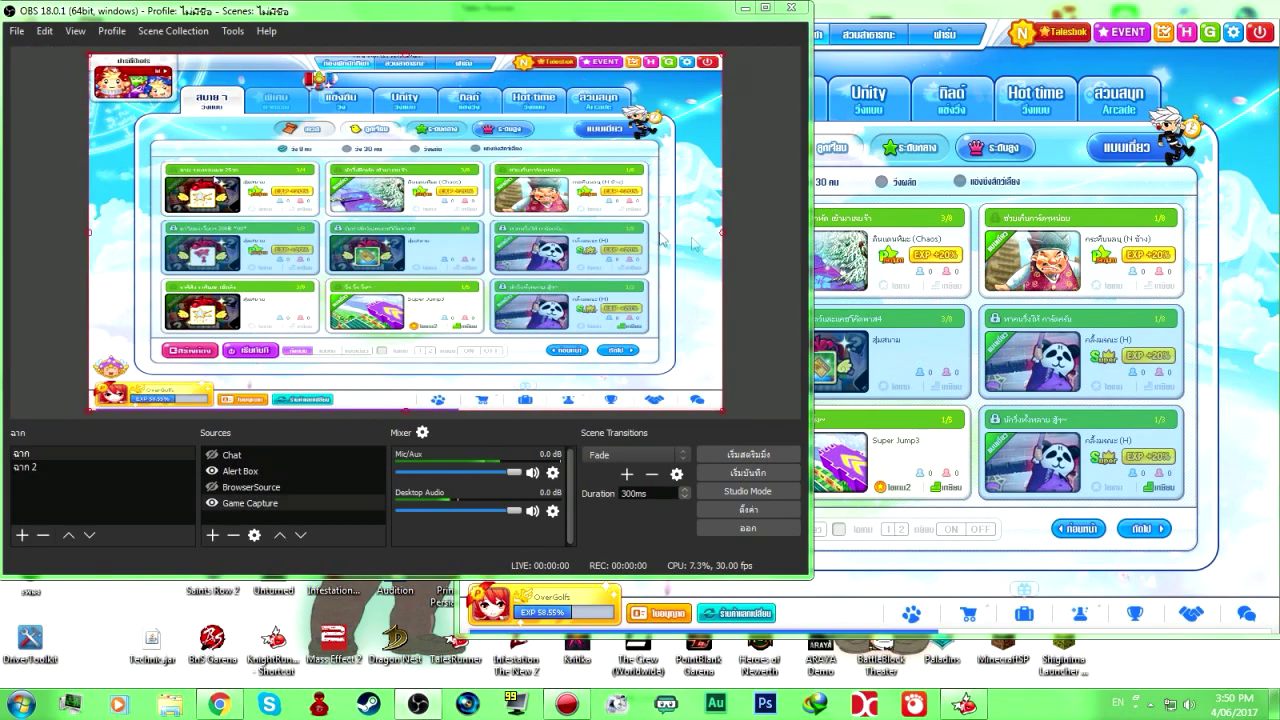
click(777, 243)
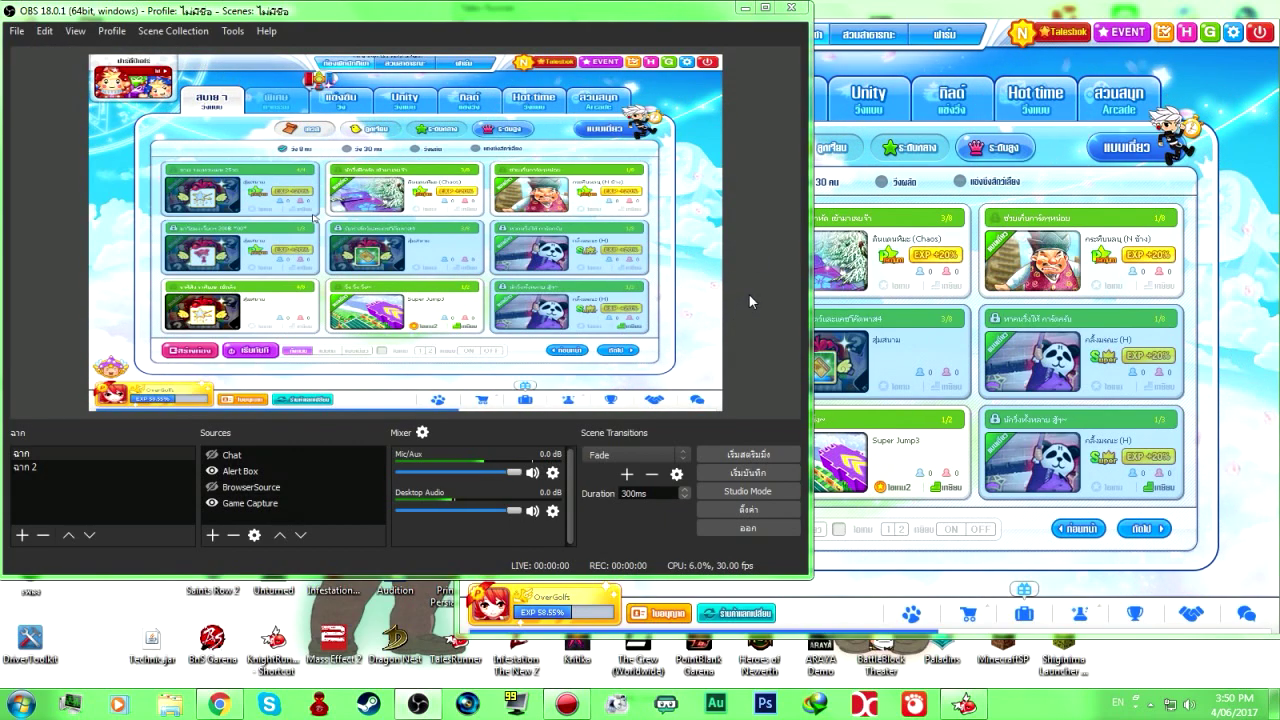
click(795, 12)
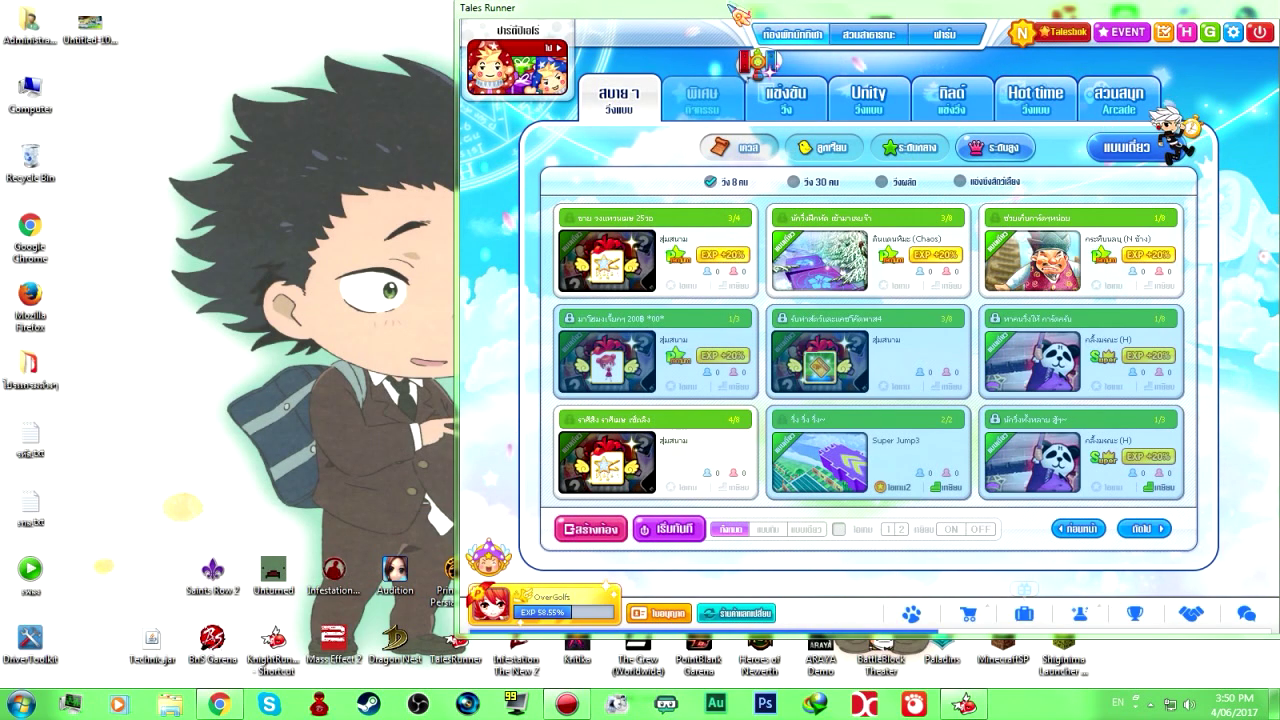
Exit the Tales Runner game and refresh the desktop several times
click(1262, 34)
key(Return)
right_click(546, 238)
click(603, 300)
right_click(600, 298)
click(622, 362)
right_click(603, 333)
click(640, 399)
right_click(586, 332)
click(630, 397)
right_click(603, 341)
click(630, 408)
right_click(586, 331)
click(649, 401)
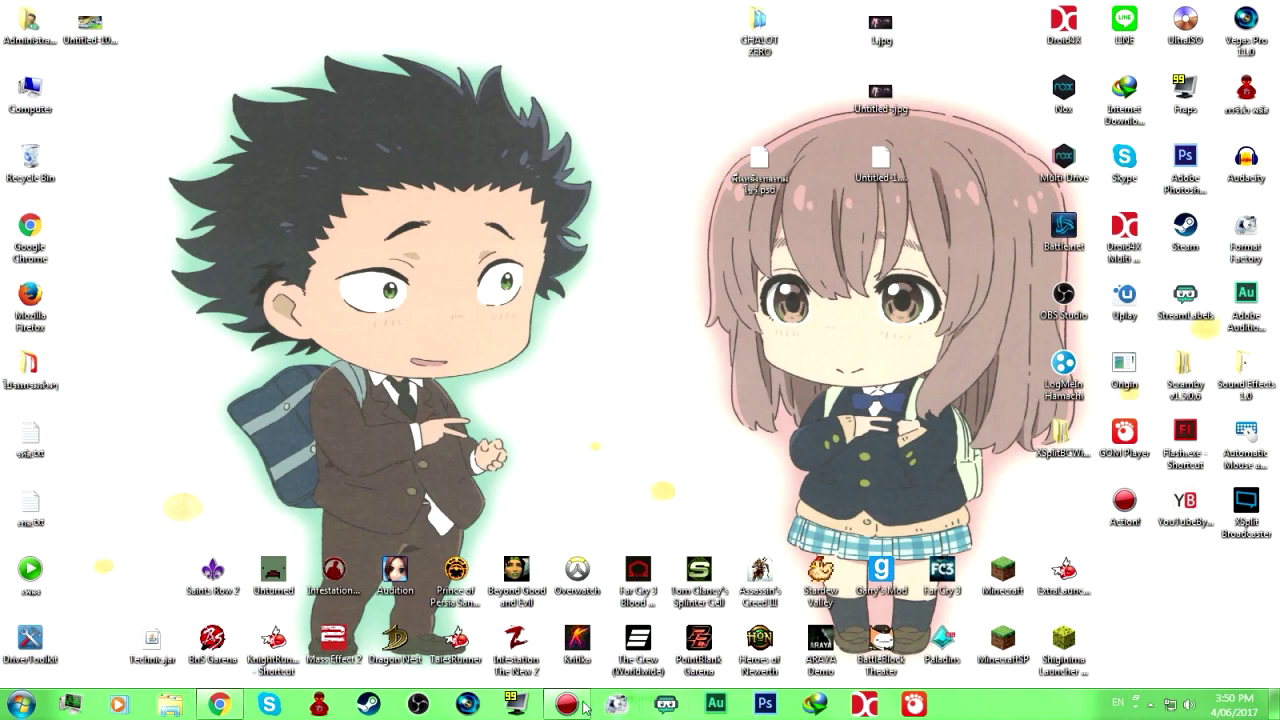
Open the New VDO folder on the DATA (D:) drive in the file manager
click(220, 705)
key(super+e)
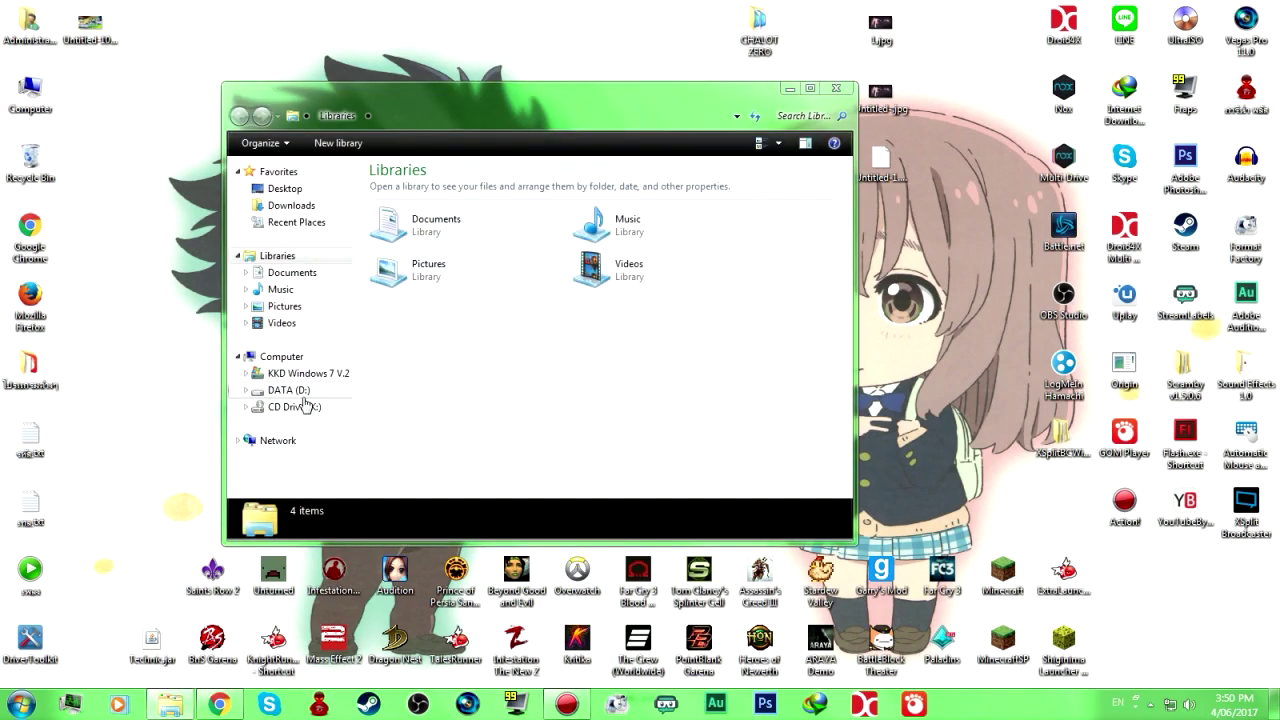
click(290, 390)
double_click(516, 226)
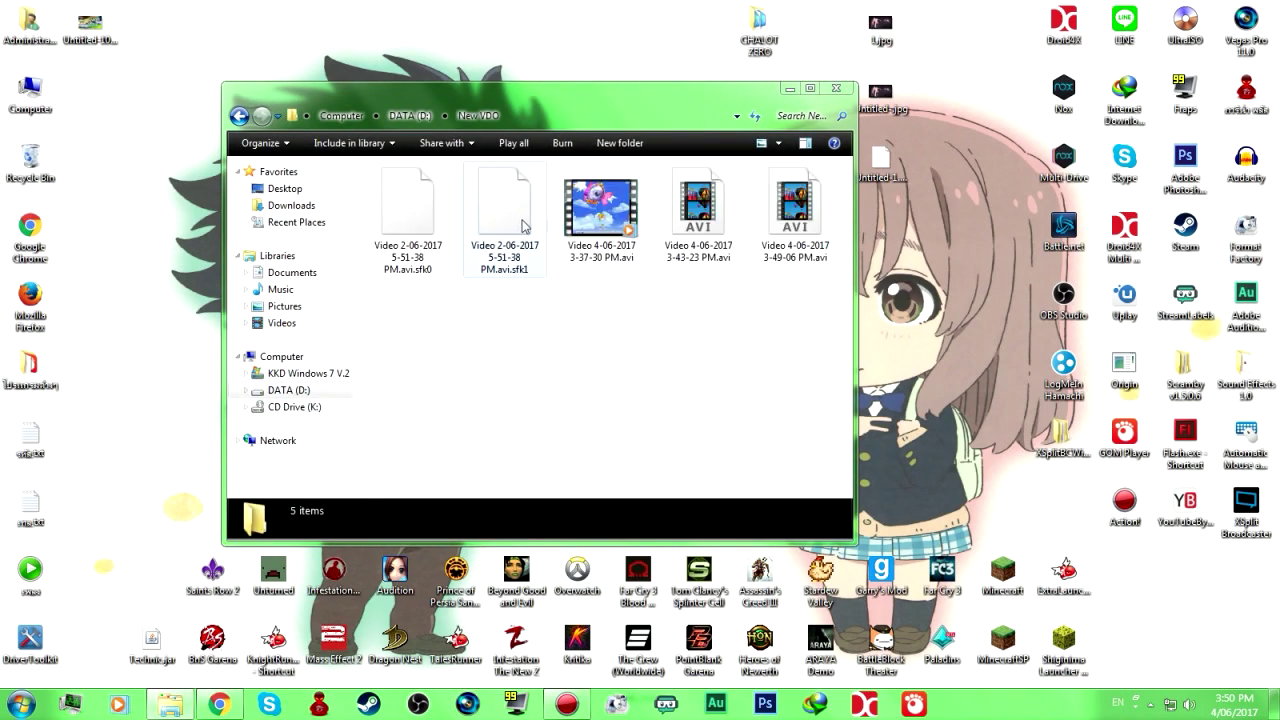
click(622, 199)
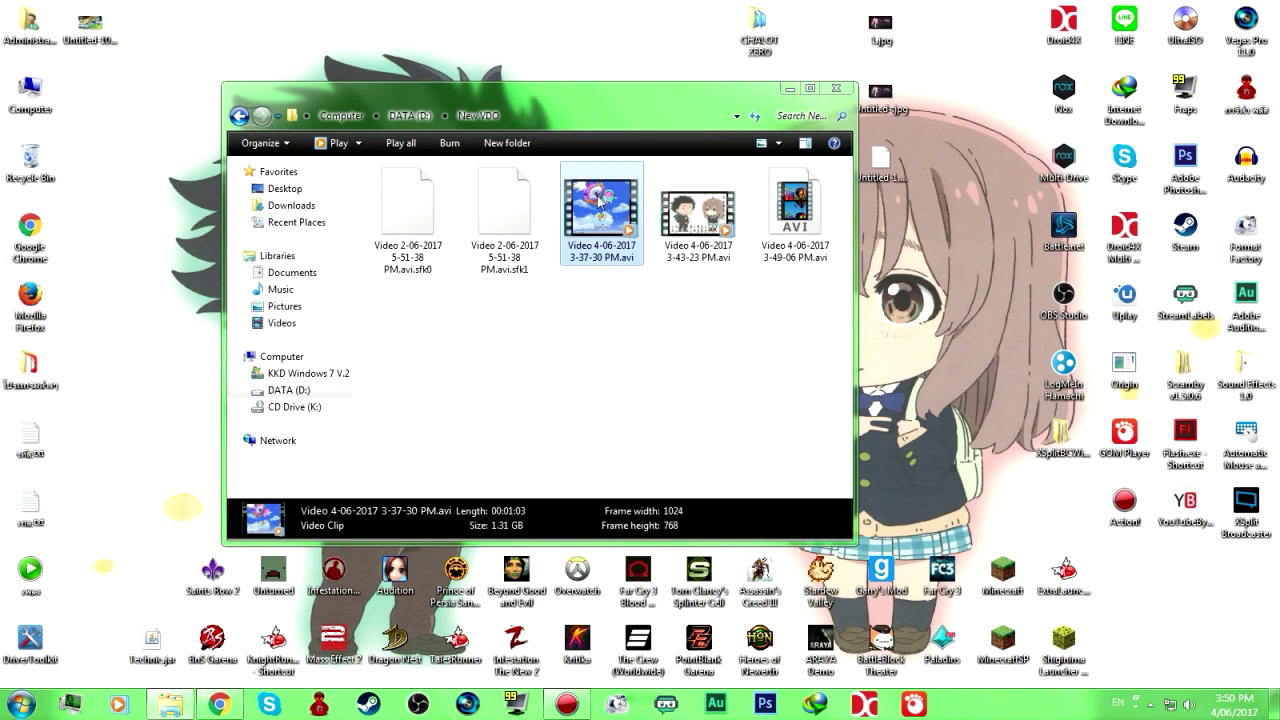
double_click(604, 224)
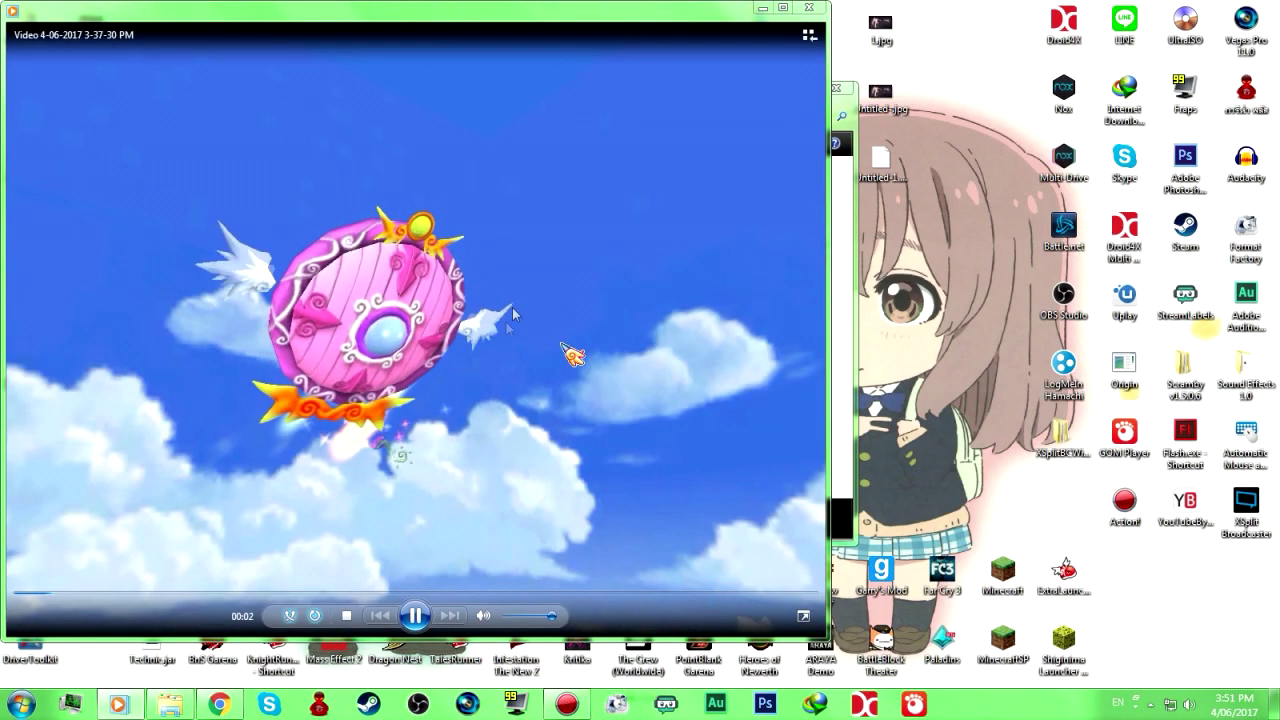
click(811, 8)
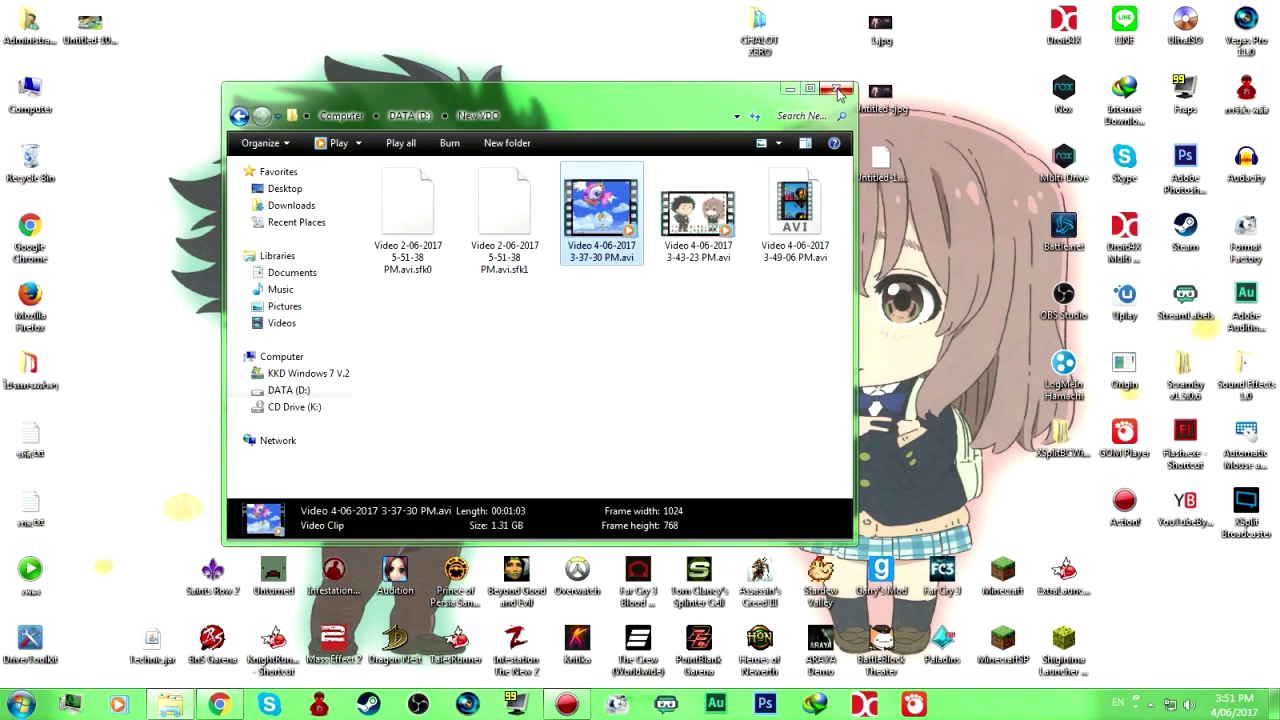
click(838, 90)
double_click(1245, 25)
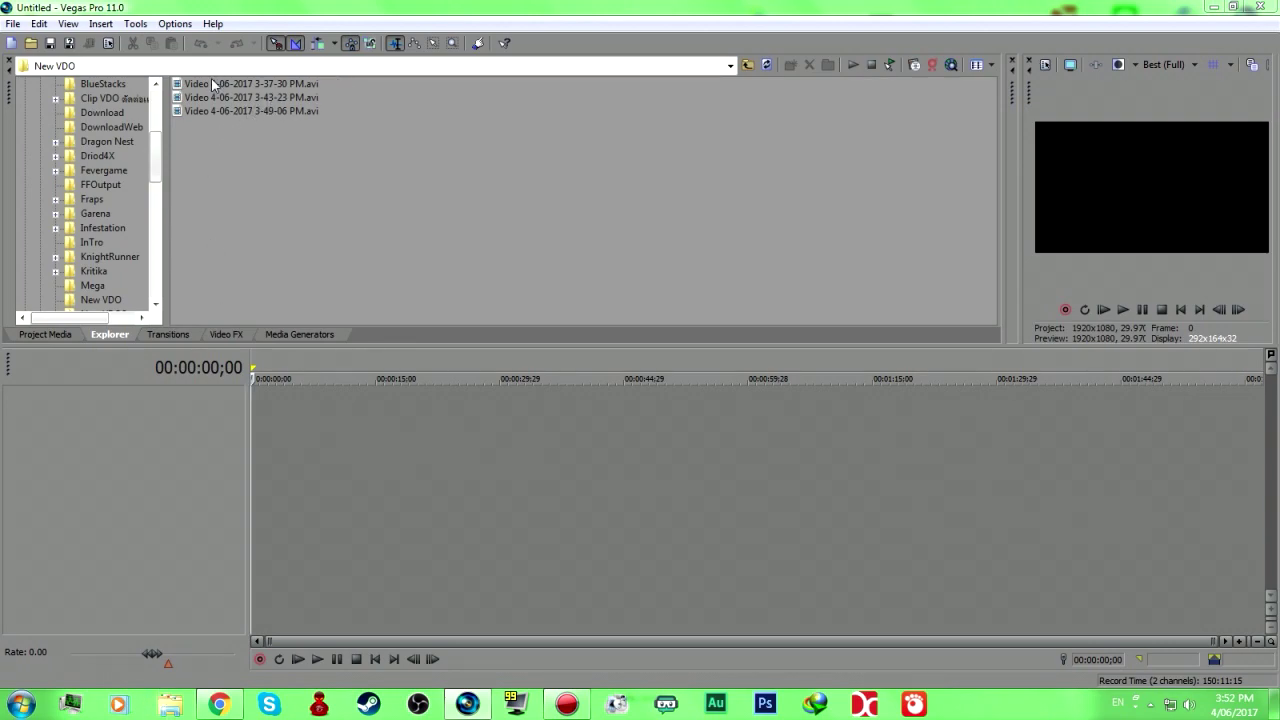
drag(415, 462, 459, 507)
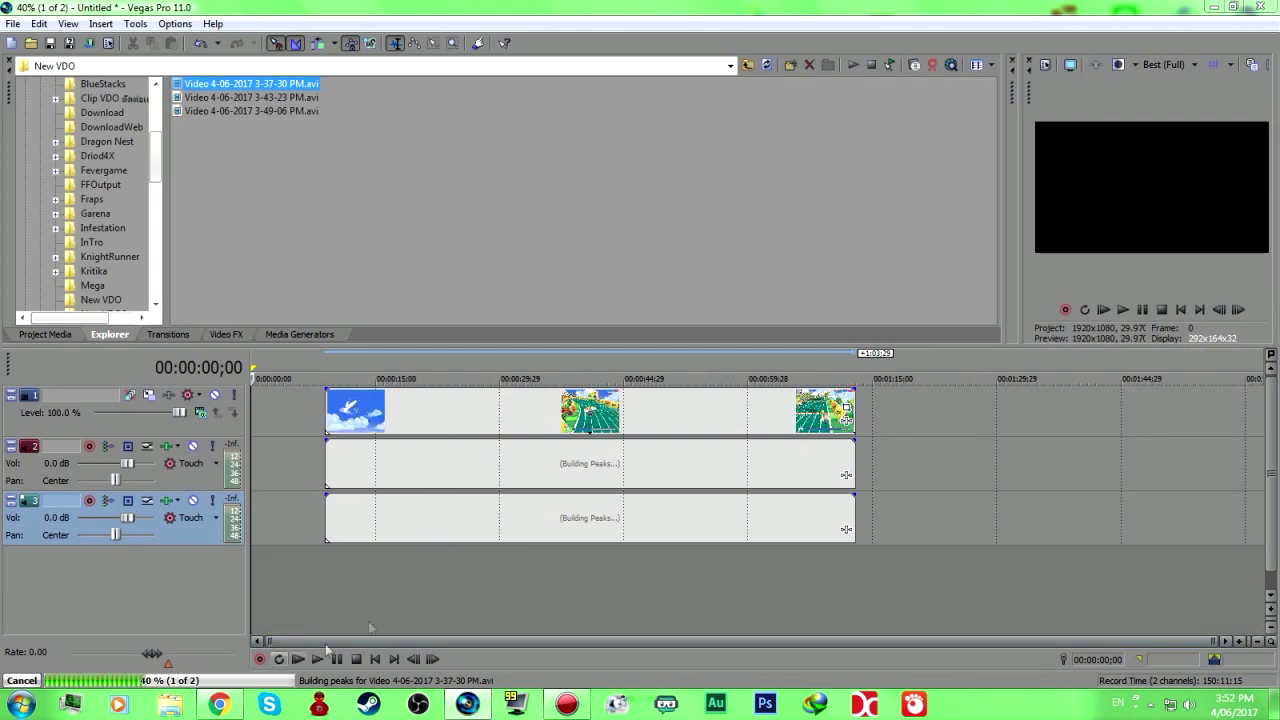
drag(656, 437, 582, 437)
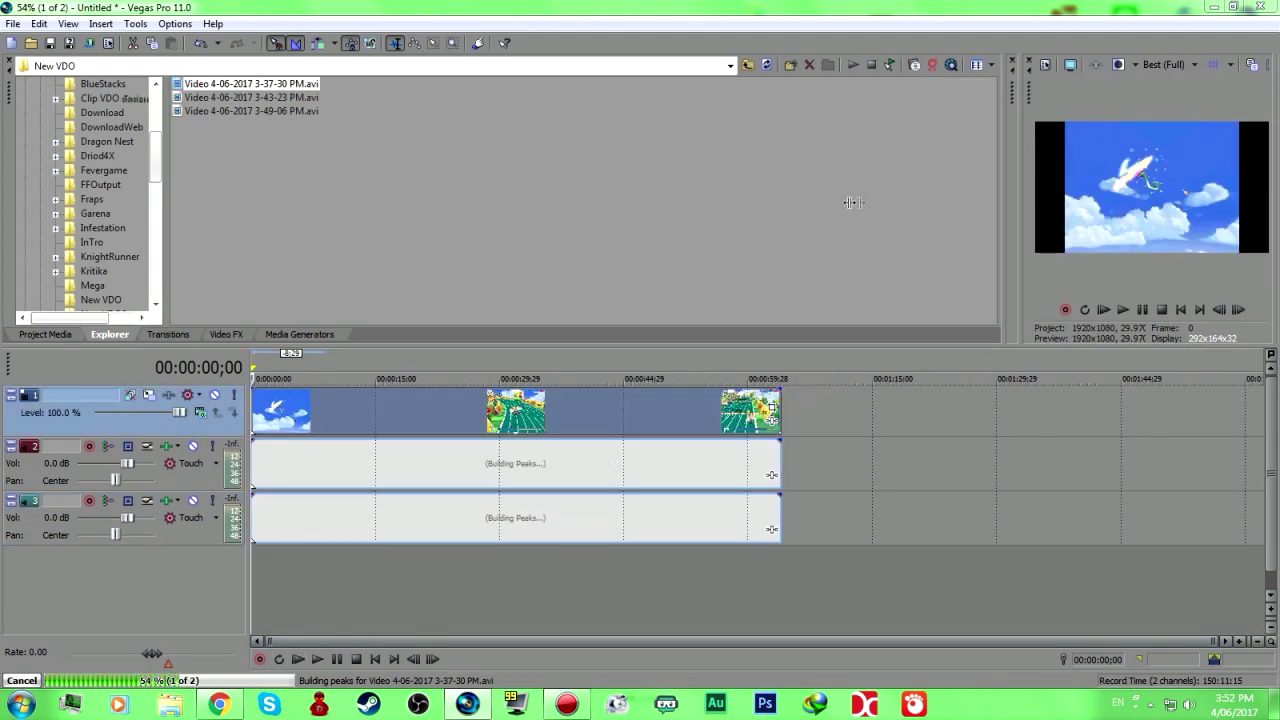
Enlarge the video preview area and widen the file explorer area over the trimmer
drag(1030, 170, 857, 201)
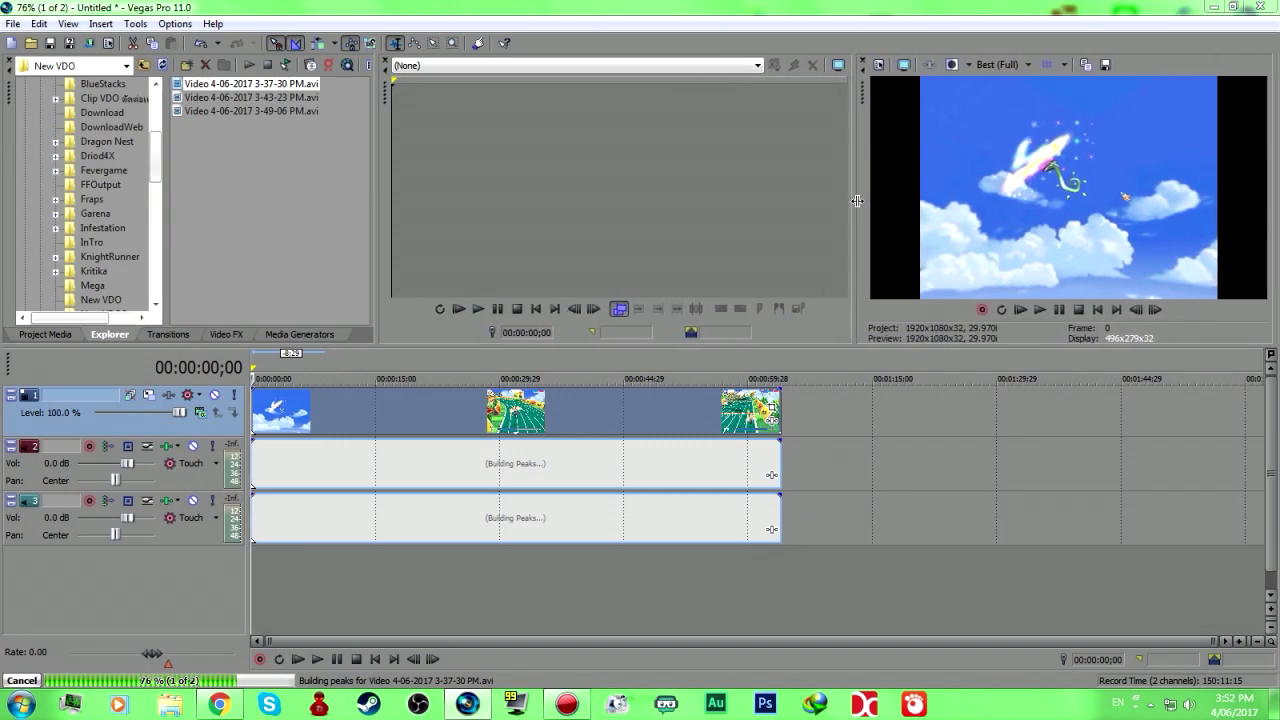
drag(377, 185, 1152, 289)
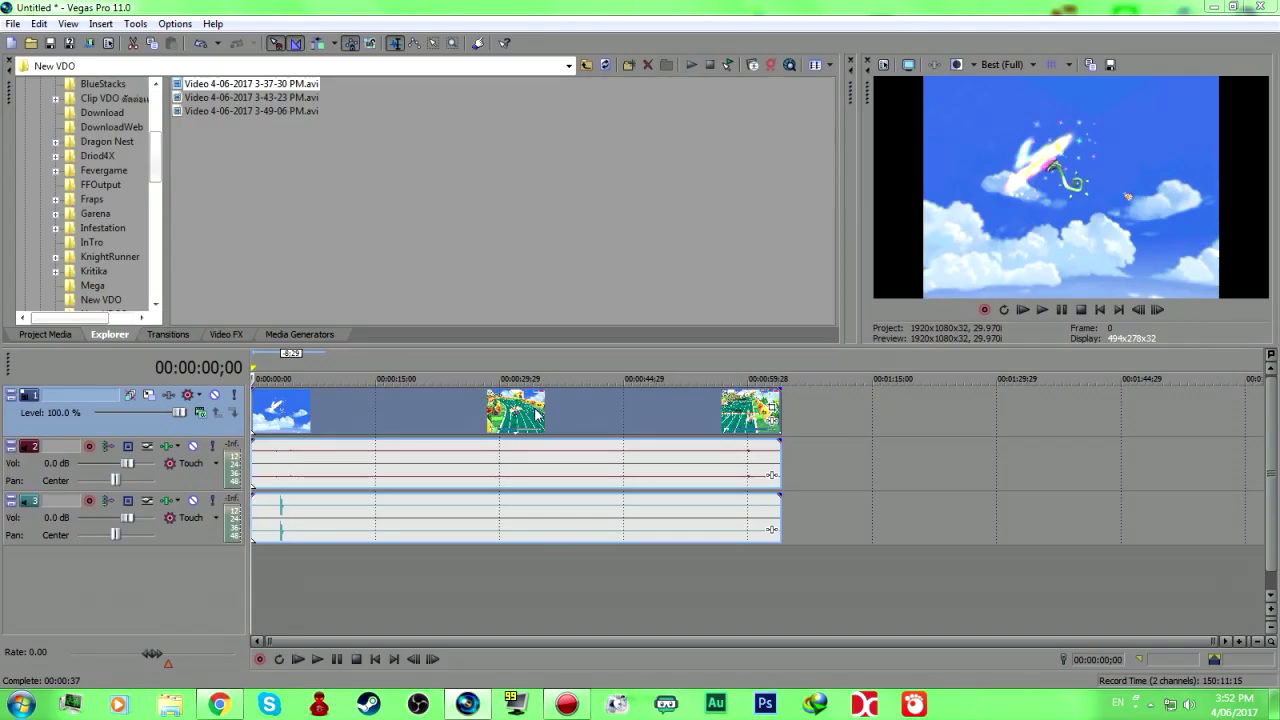
Turn off the Maintain Aspect Ratio switch of the video event on the timeline so the picture fills the frame
right_click(540, 411)
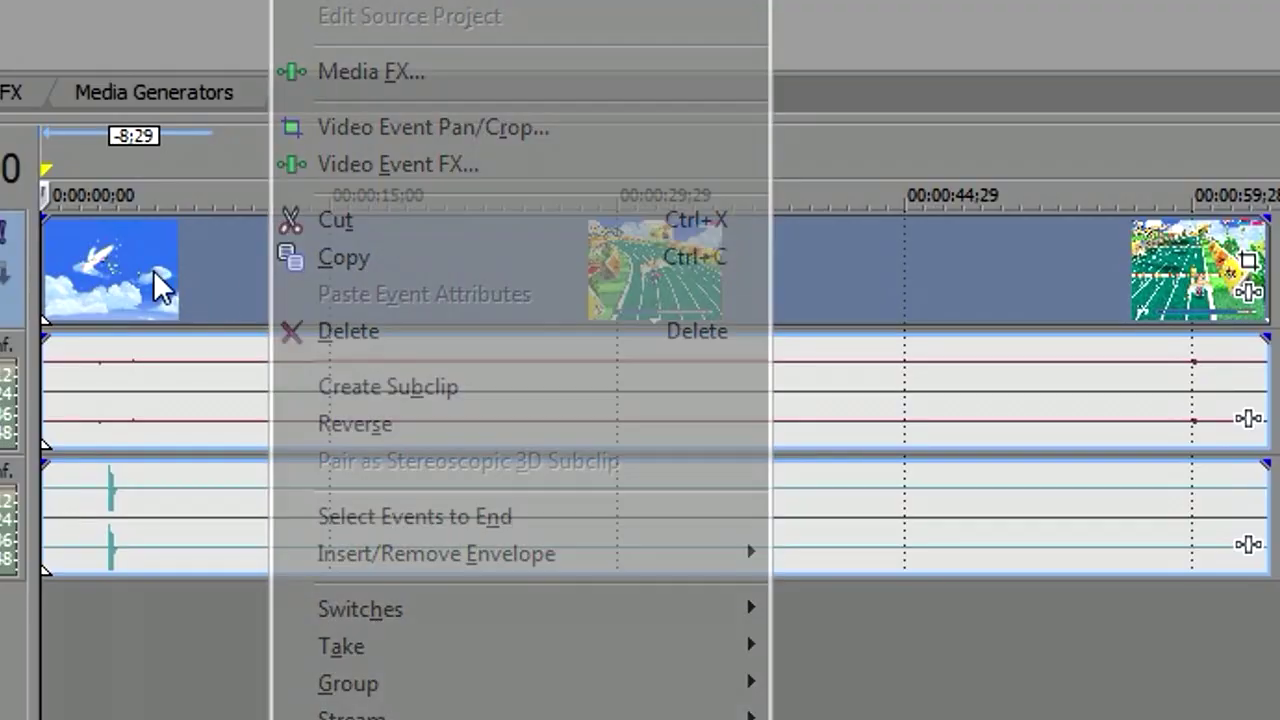
key(Escape)
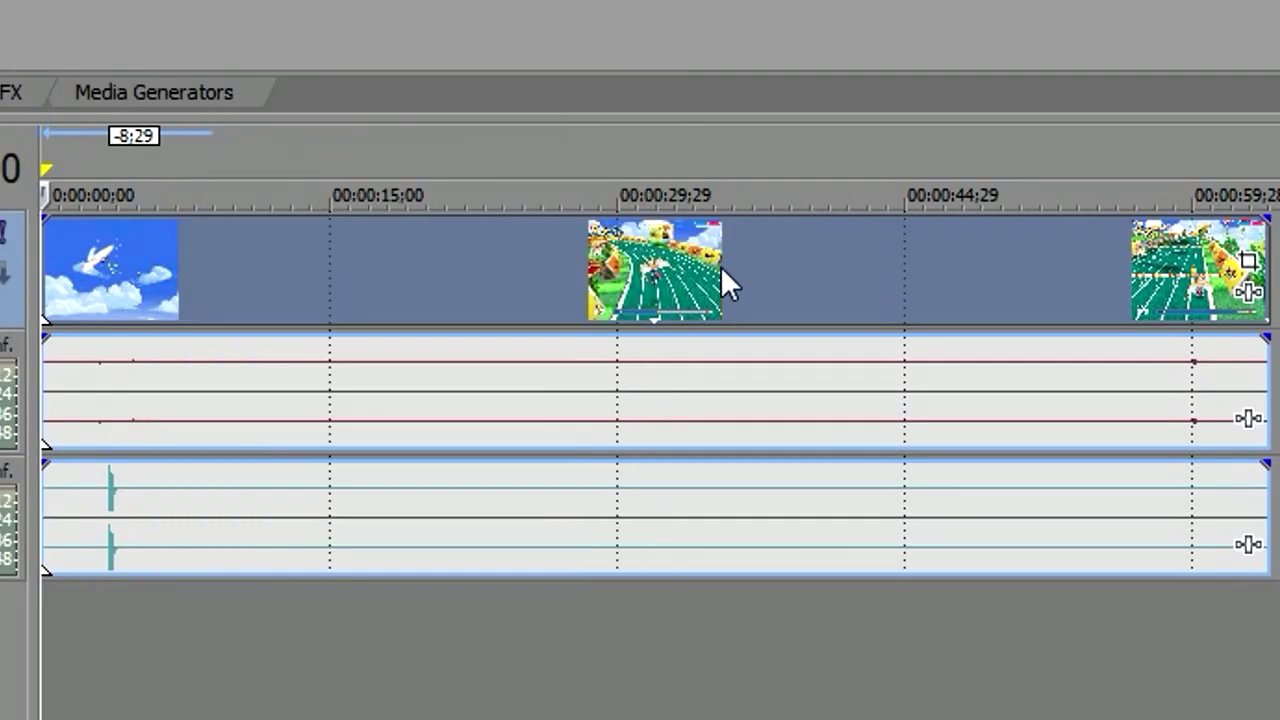
right_click(142, 292)
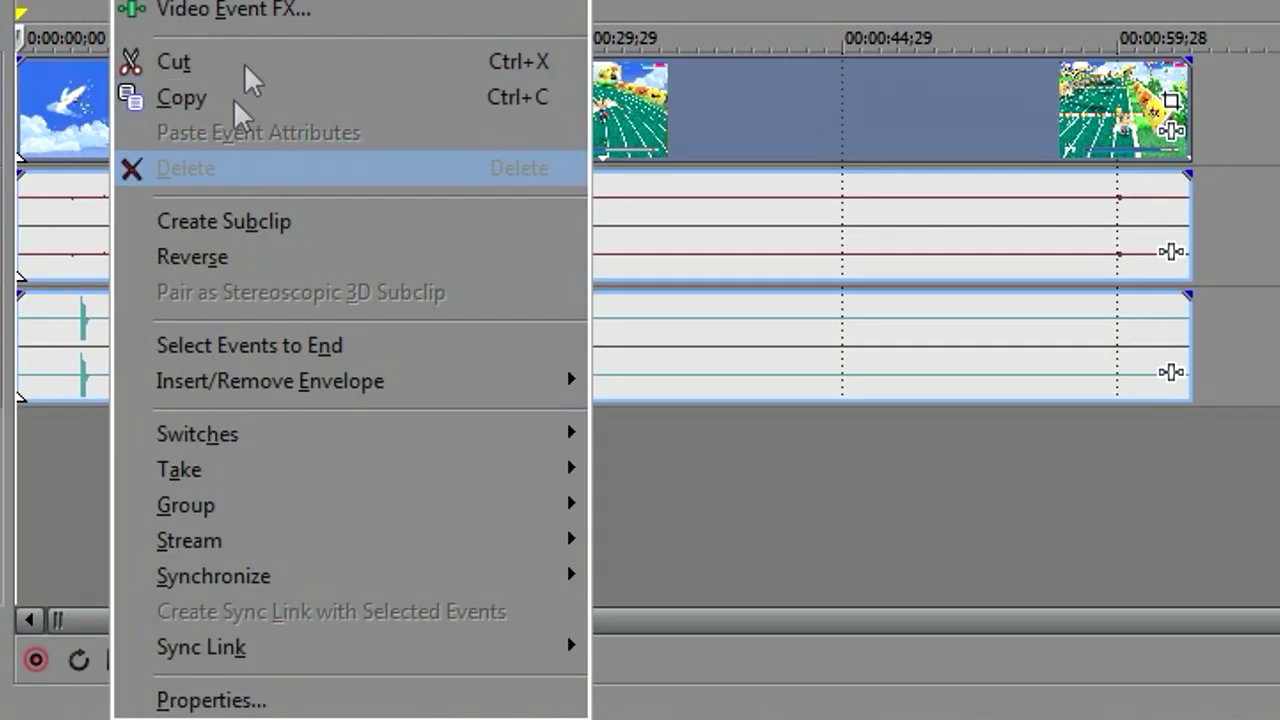
mouse_move(205, 445)
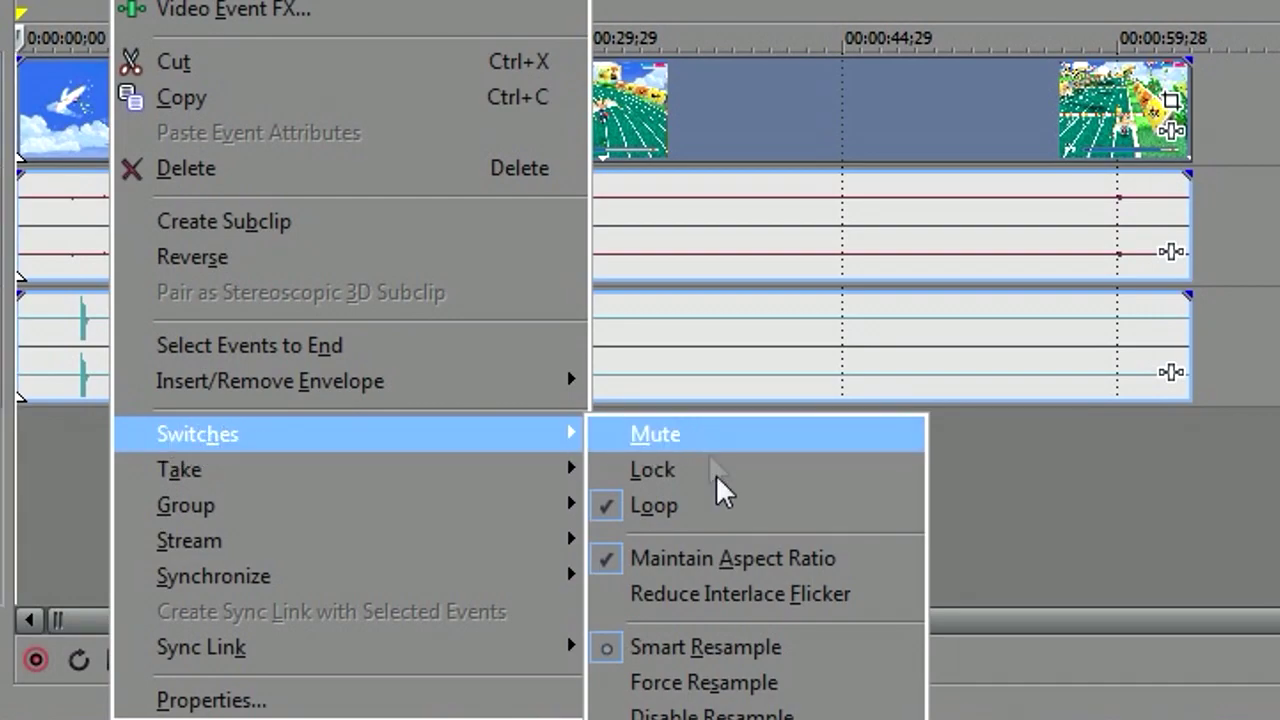
click(698, 556)
Toggle the video event's Maintain Aspect Ratio switch on and back off twice to compare the preview with and without black bars
right_click(367, 410)
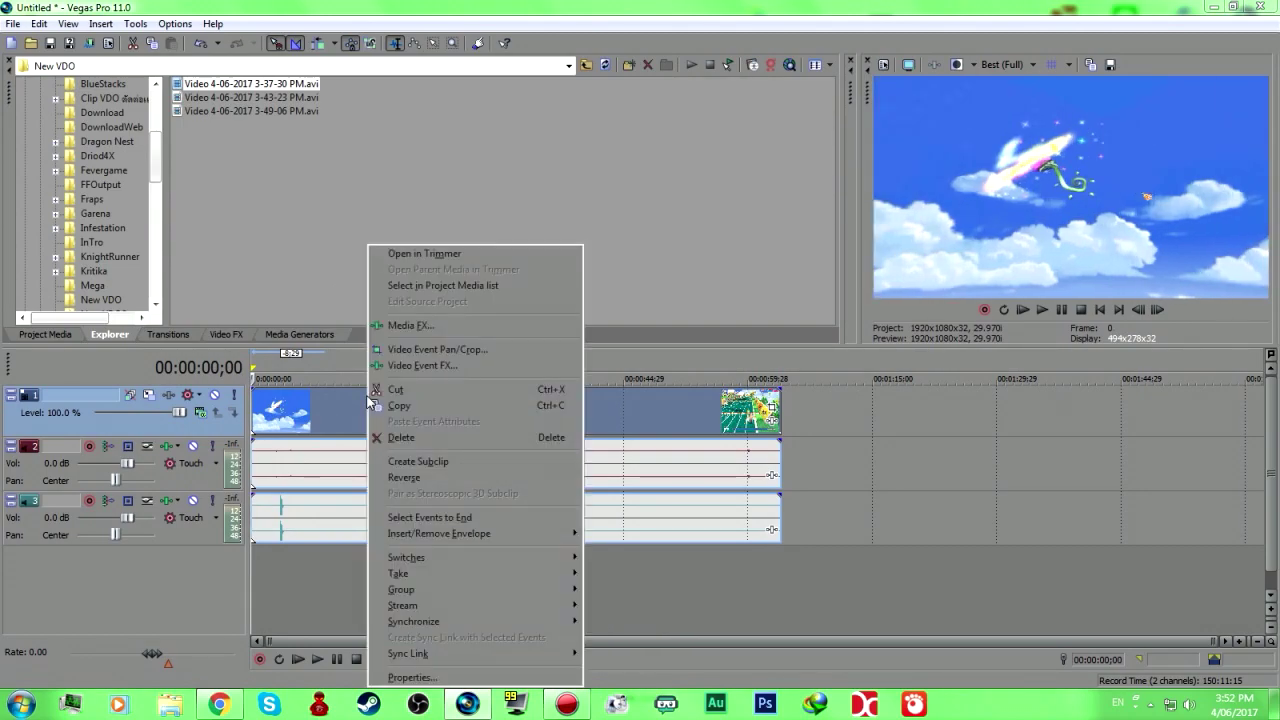
right_click(331, 404)
mouse_move(400, 555)
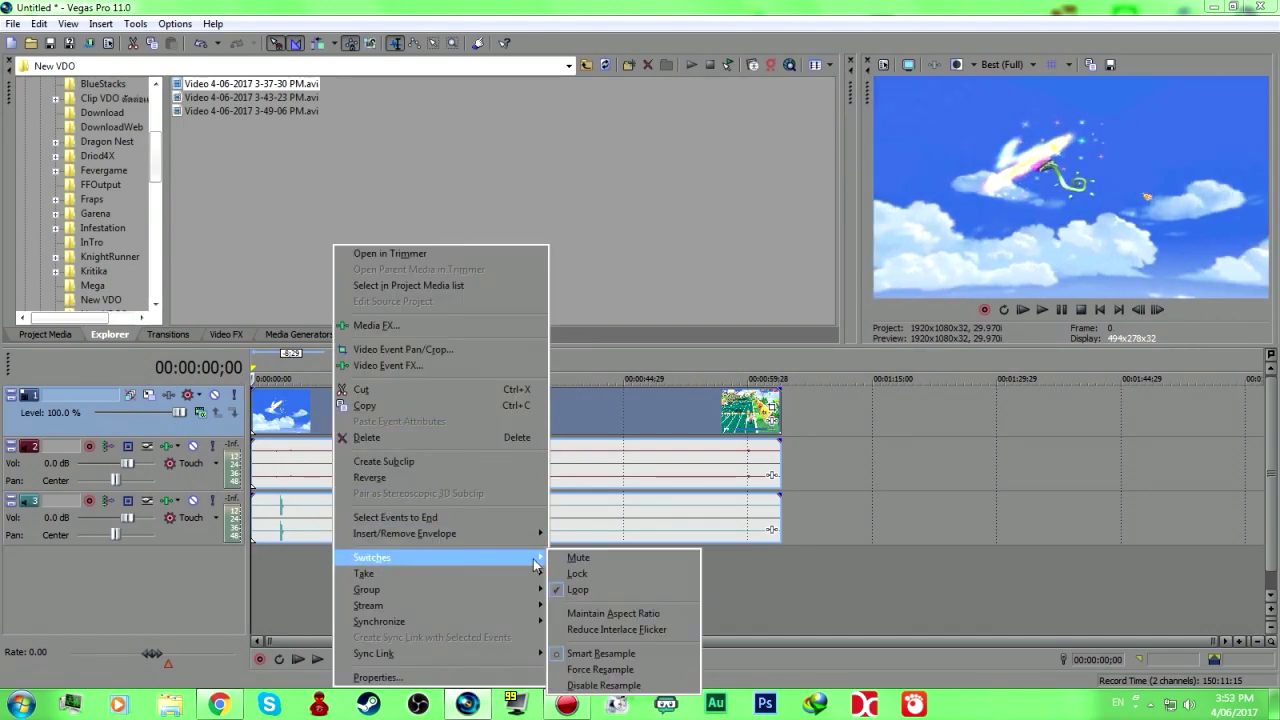
click(590, 612)
right_click(460, 442)
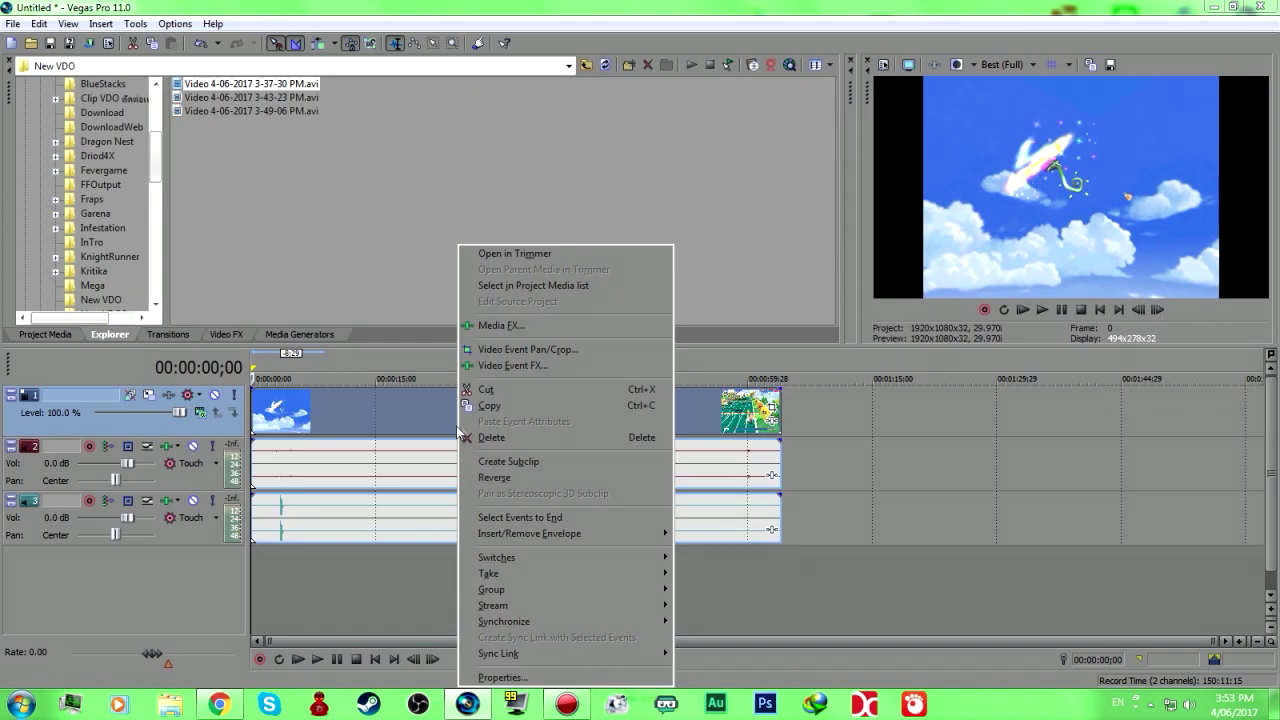
mouse_move(545, 565)
click(713, 609)
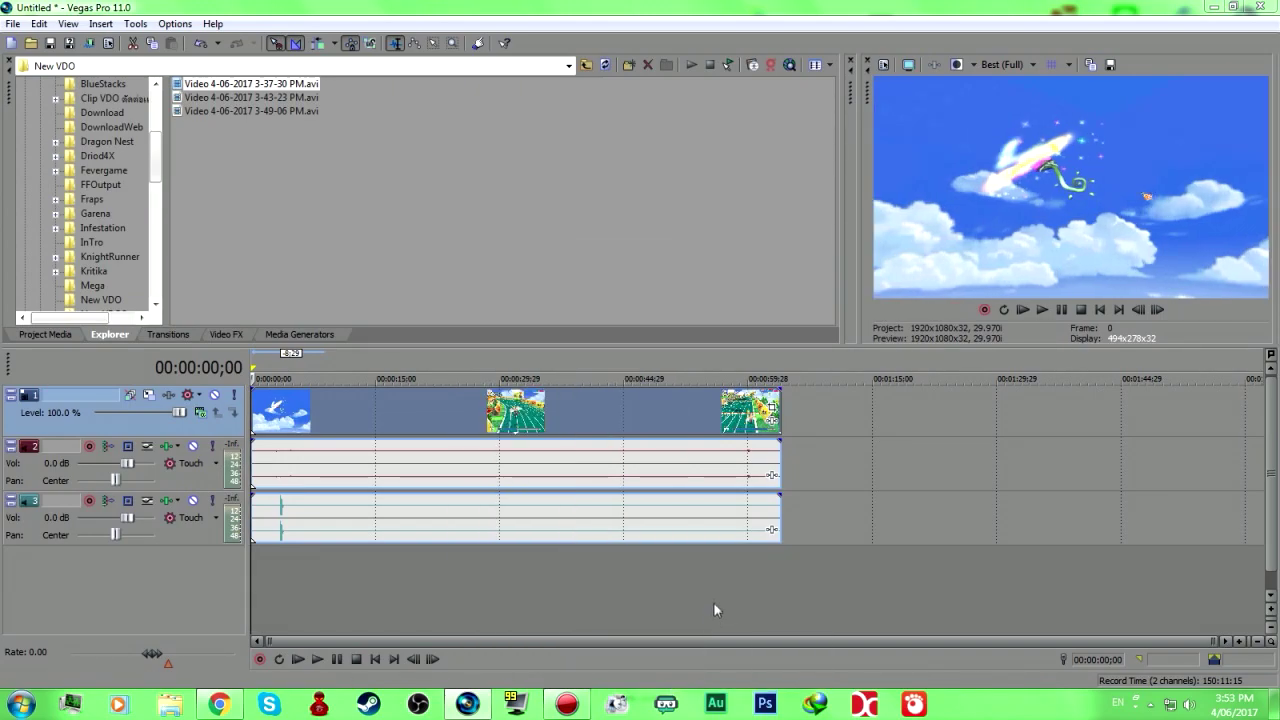
right_click(405, 440)
mouse_move(590, 558)
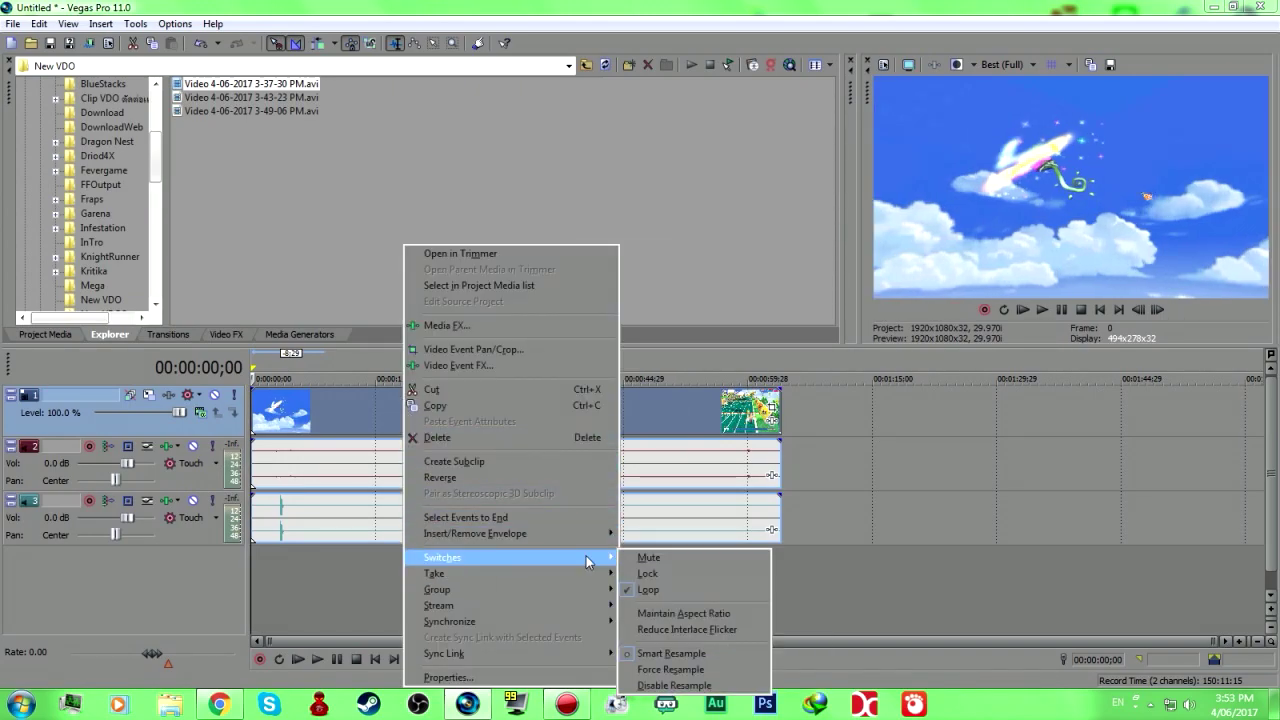
click(674, 613)
right_click(542, 428)
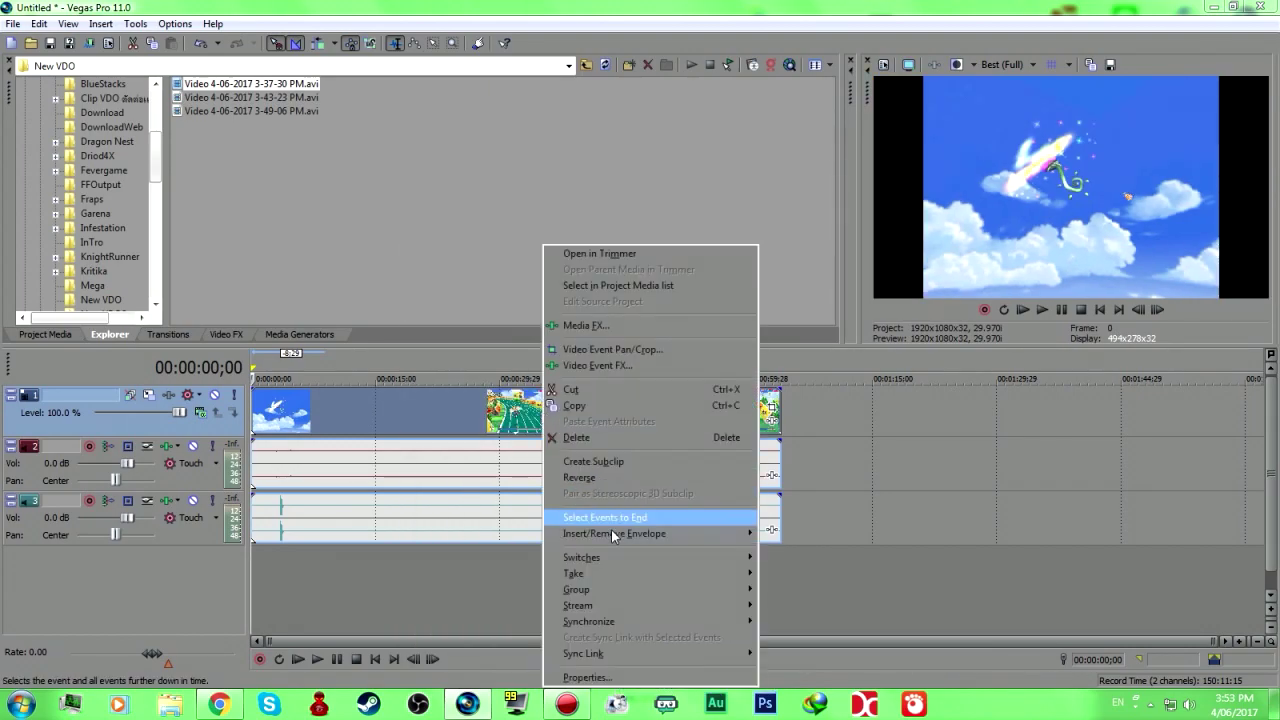
click(770, 600)
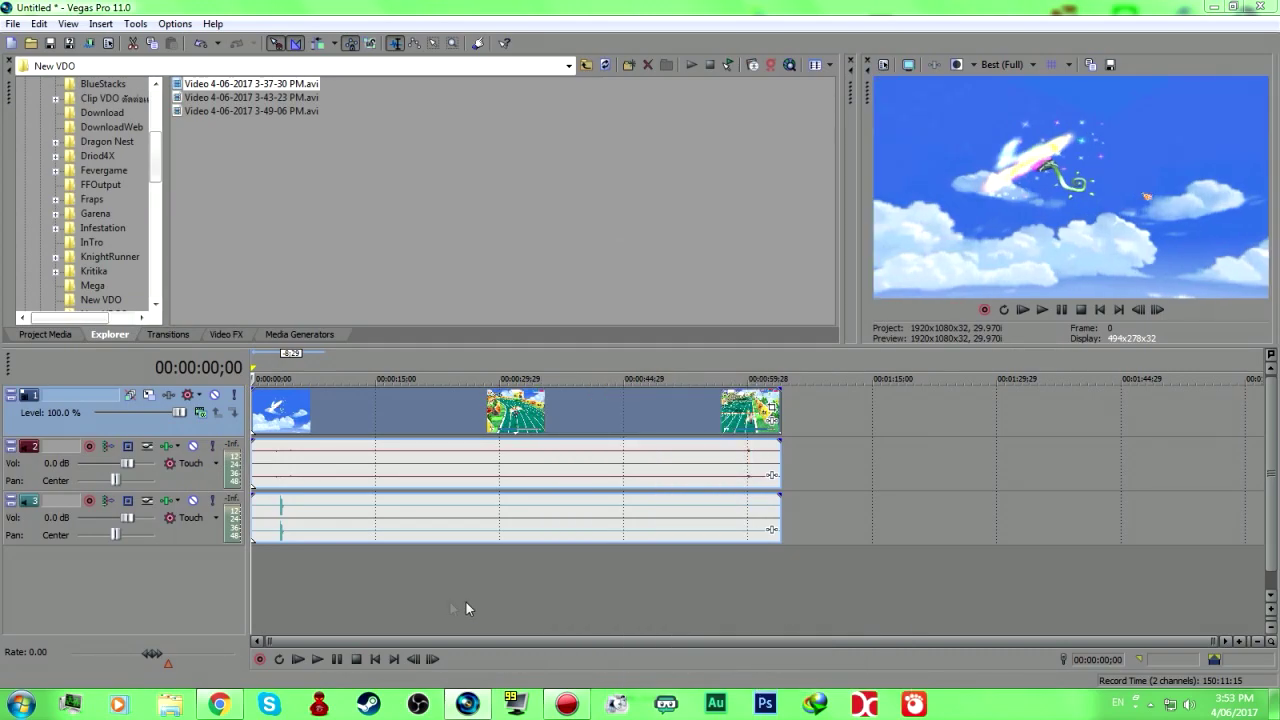
Move the playhead to various points along the timeline to check how the recording fills the preview frame
click(393, 602)
click(578, 605)
click(733, 586)
click(582, 591)
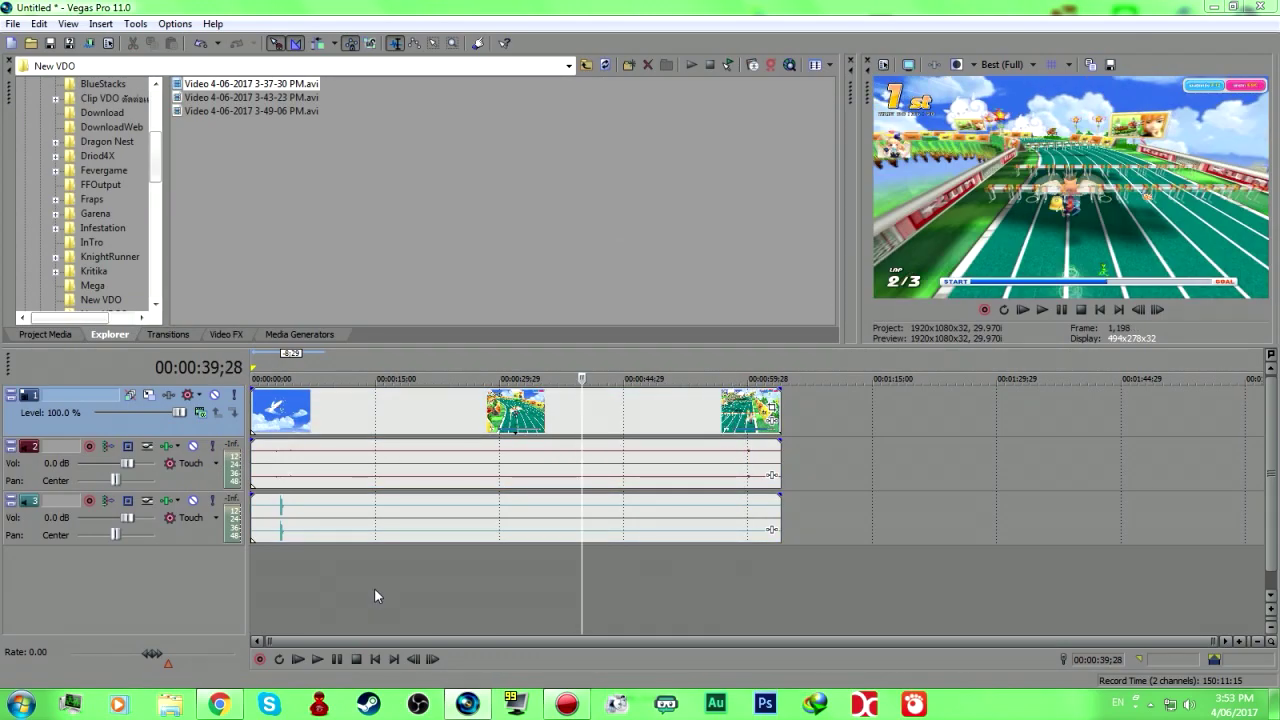
click(697, 588)
click(781, 597)
click(529, 595)
click(417, 592)
click(634, 600)
click(393, 592)
click(289, 578)
click(253, 570)
Delete all video and audio events from the timeline and close Vegas Pro without saving the project
click(380, 425)
key(ctrl+a)
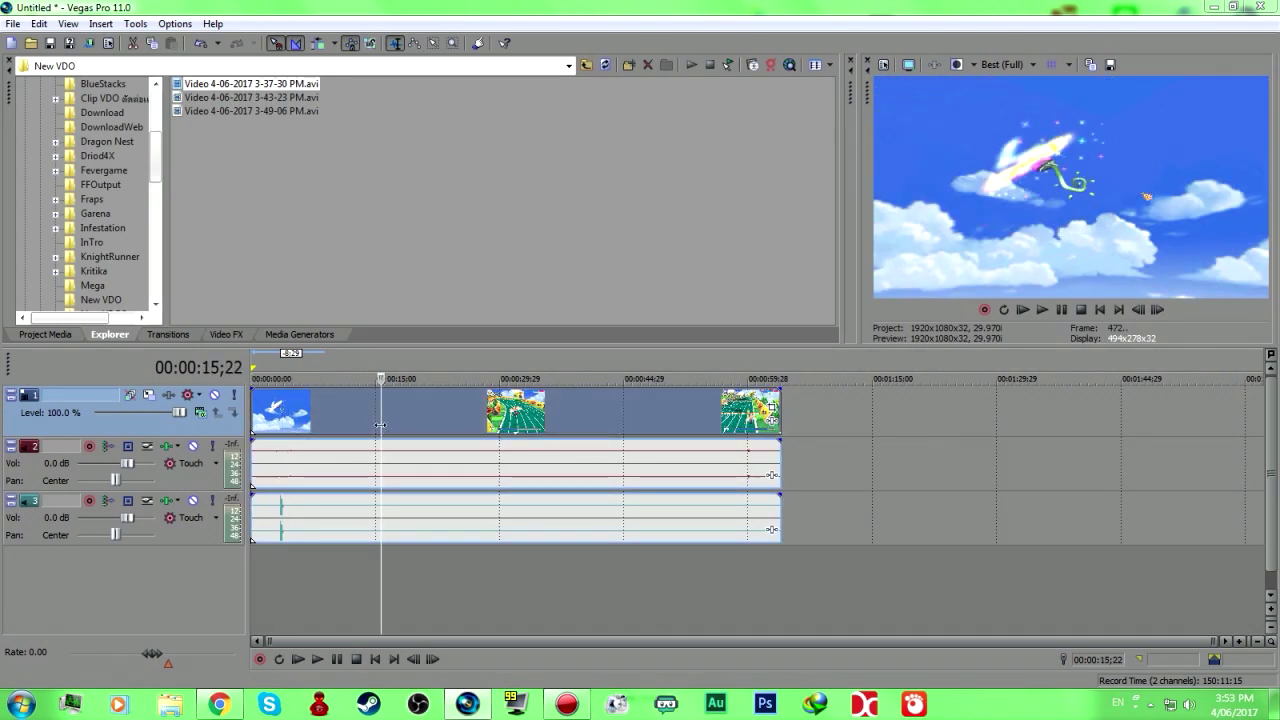
key(Delete)
click(1268, 7)
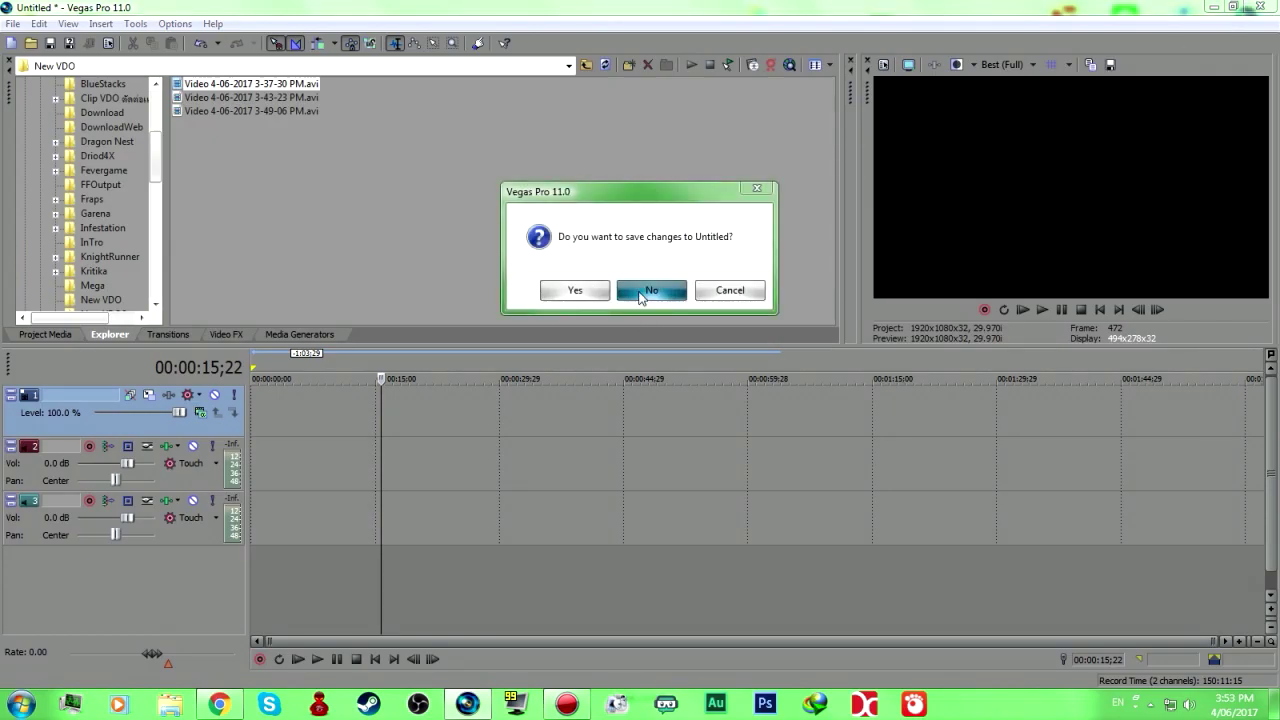
click(640, 297)
right_click(504, 184)
click(540, 250)
right_click(533, 237)
click(543, 285)
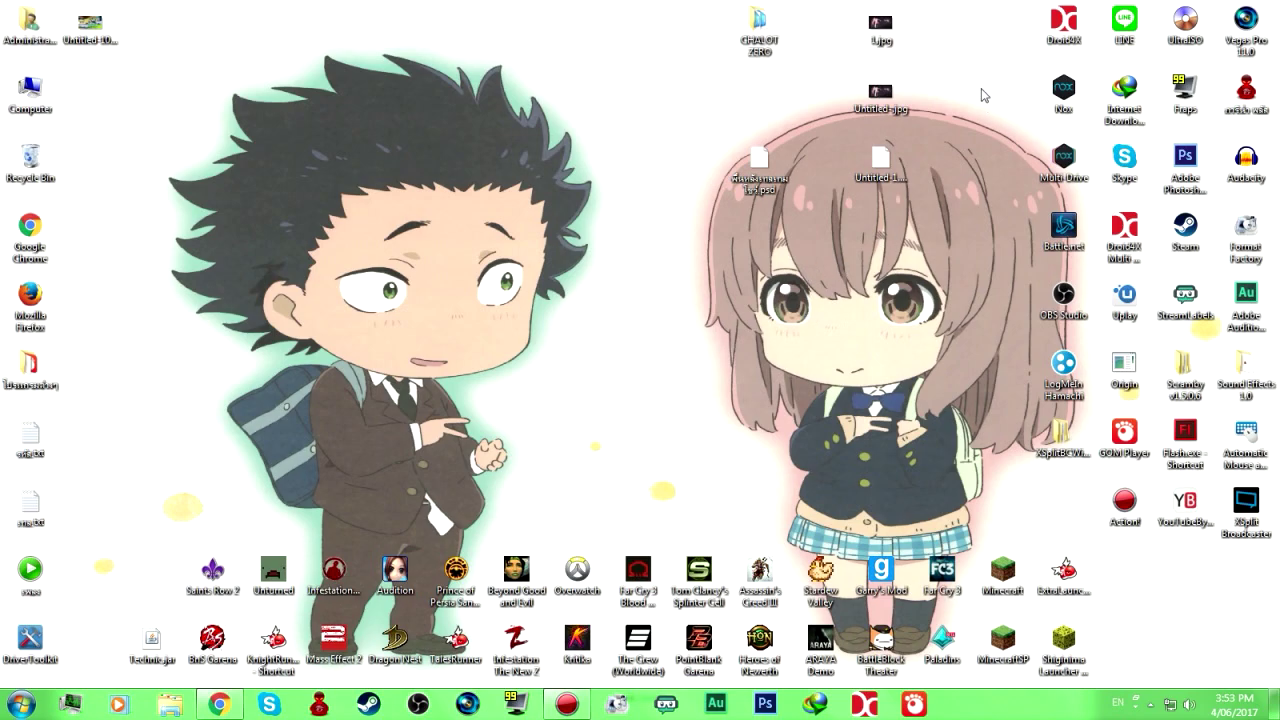
click(1185, 165)
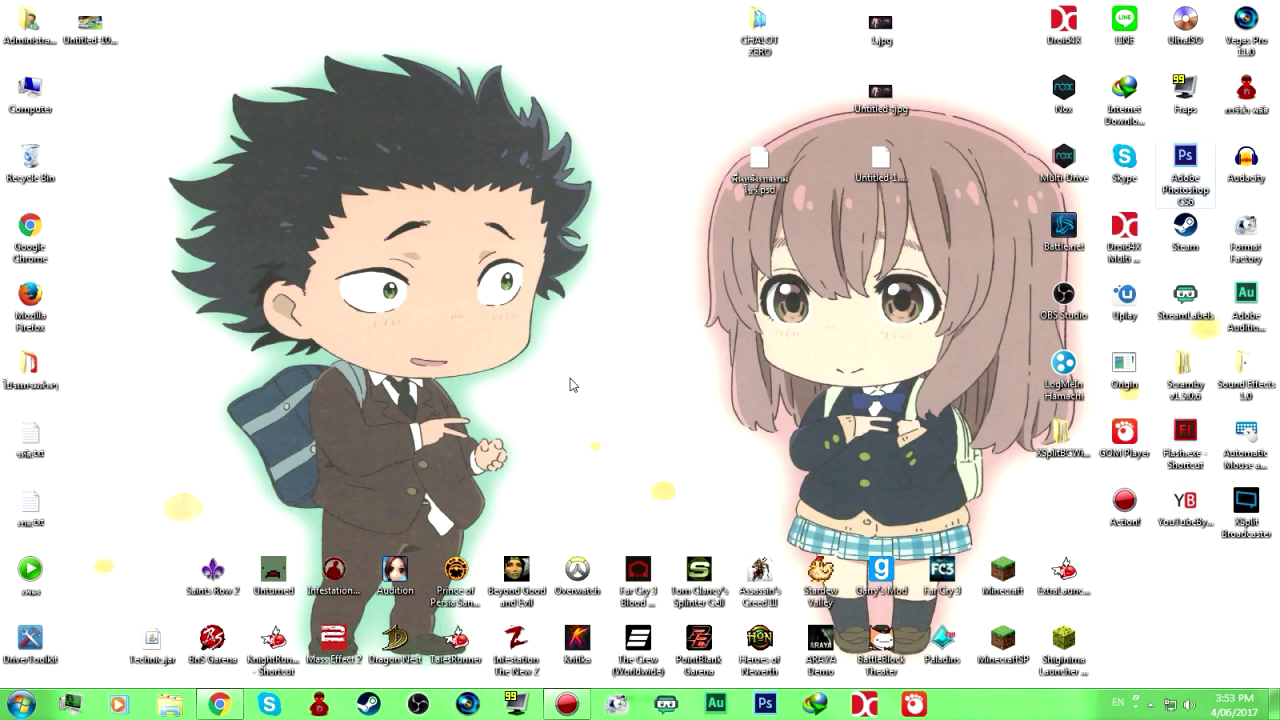
right_click(575, 250)
right_click(576, 272)
right_click(607, 312)
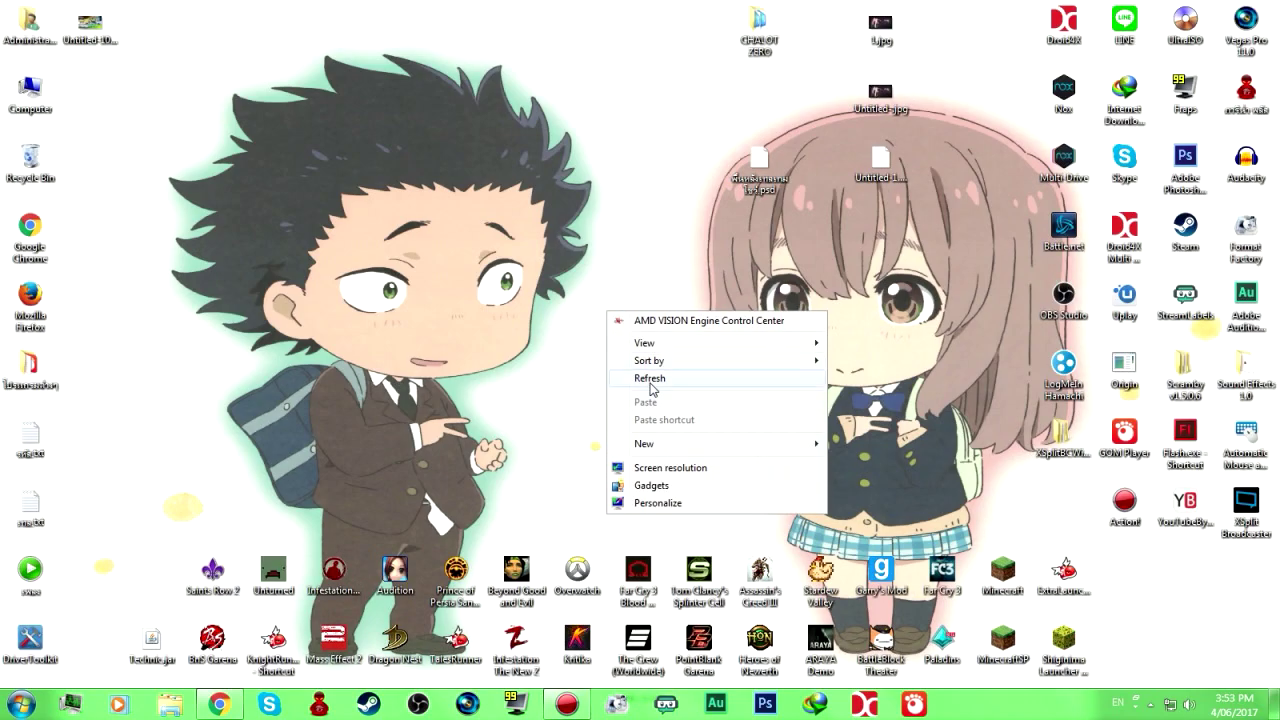
click(650, 379)
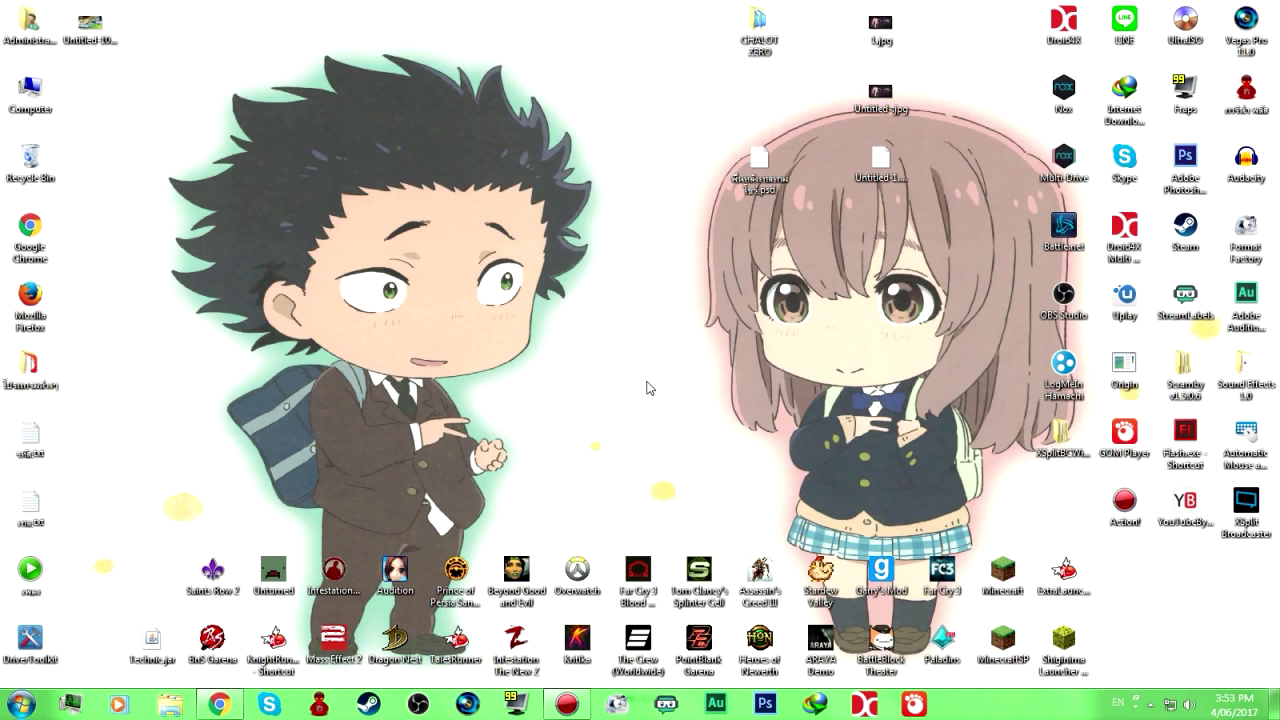